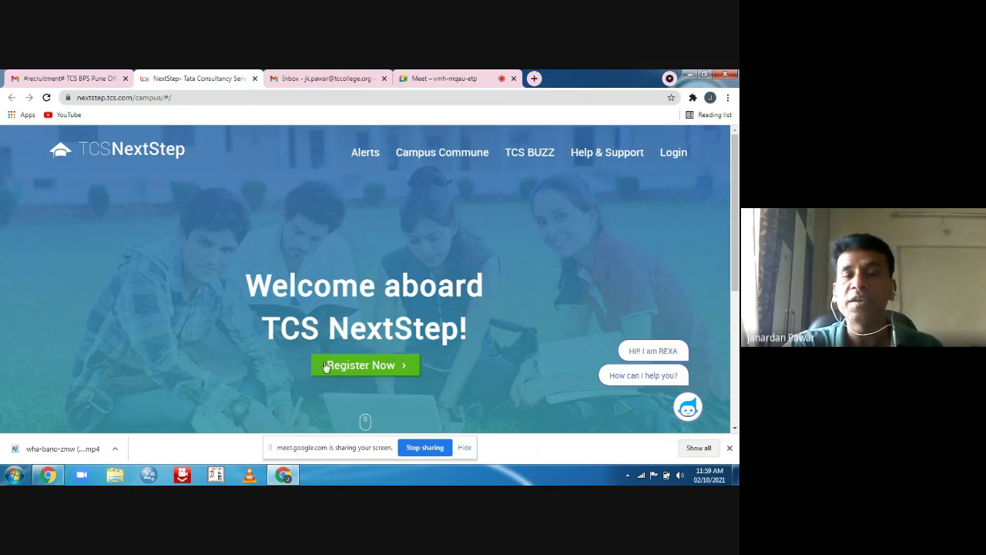
- Start a new registration and choose the BPS (Business Process Services) category
left_click(386, 368)
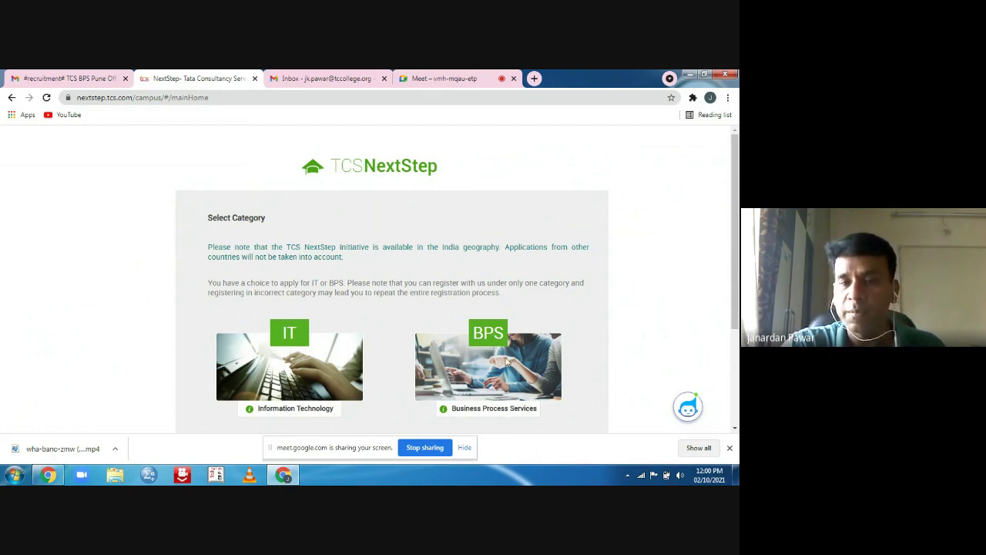
left_click(490, 337)
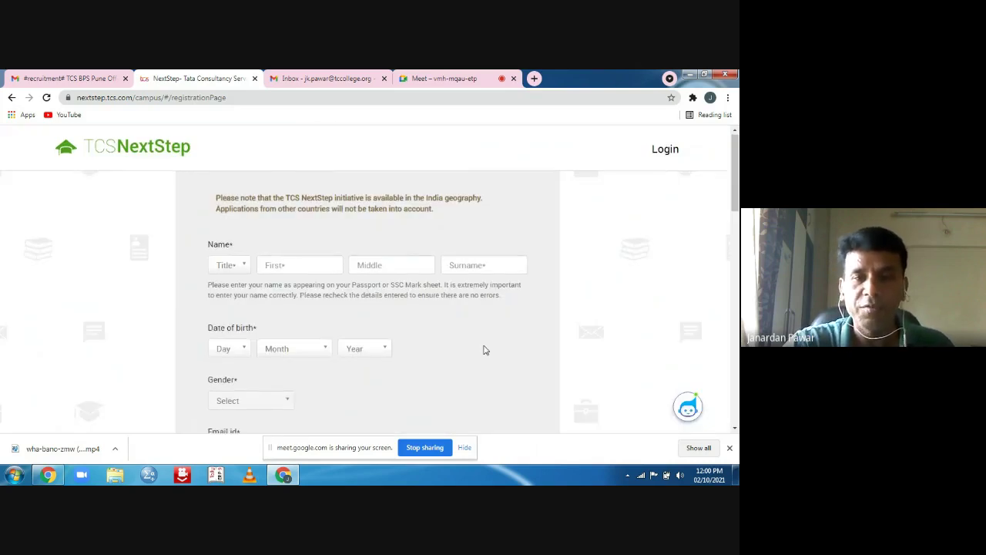
- Fill the first, middle and surname fields from the saved autofill suggestions
scroll(485, 350, "down", 1)
scroll(484, 350, "up", 1)
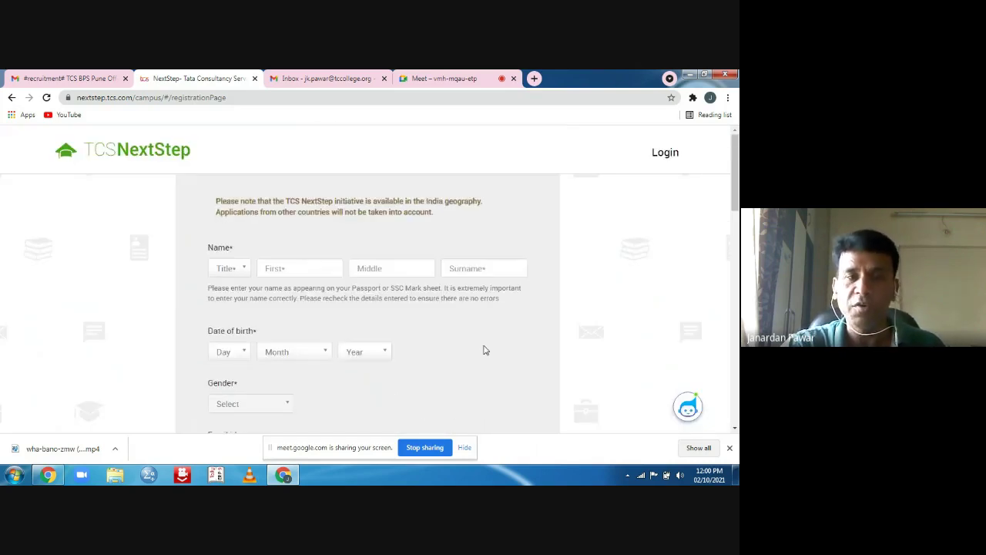
scroll(485, 350, "down", 1)
scroll(337, 274, "up", 1)
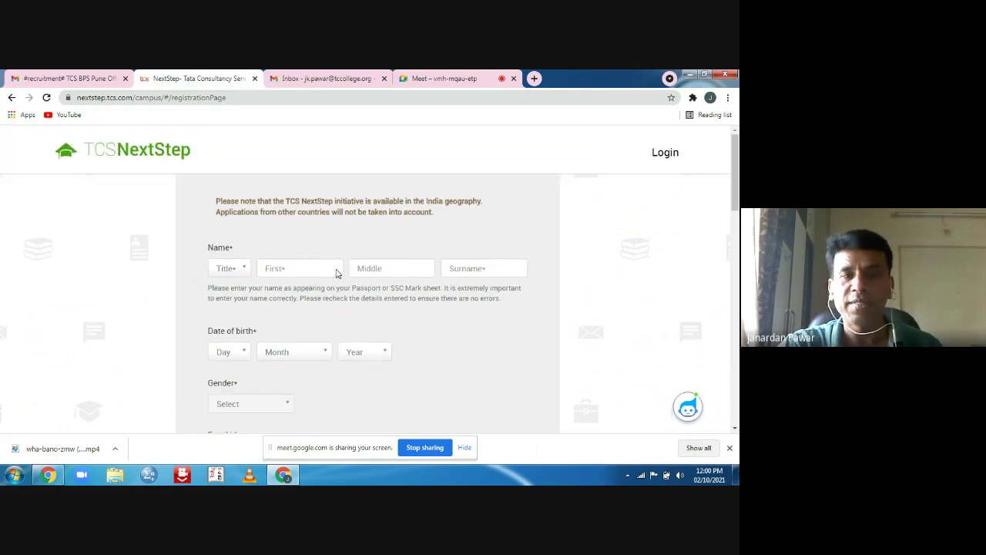
left_click(285, 268)
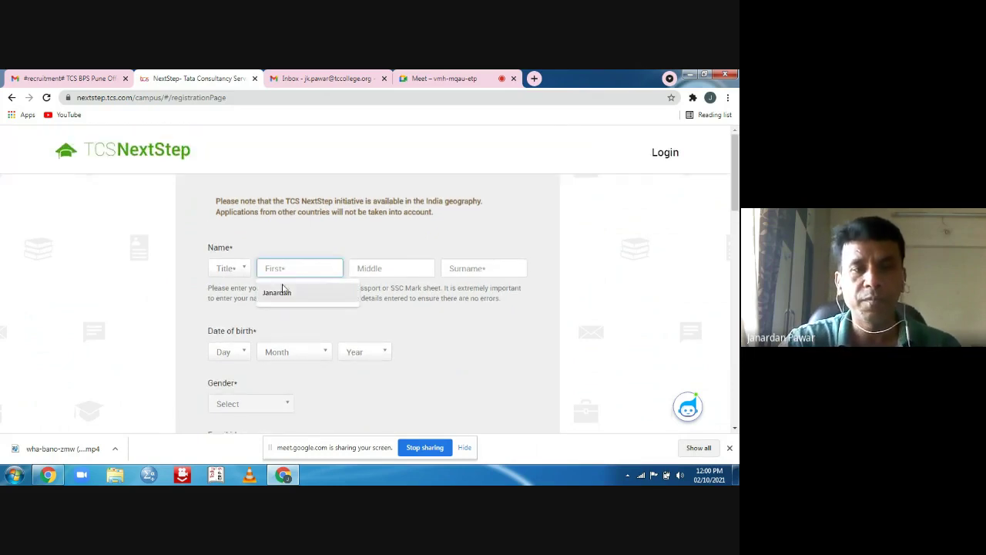
left_click(281, 293)
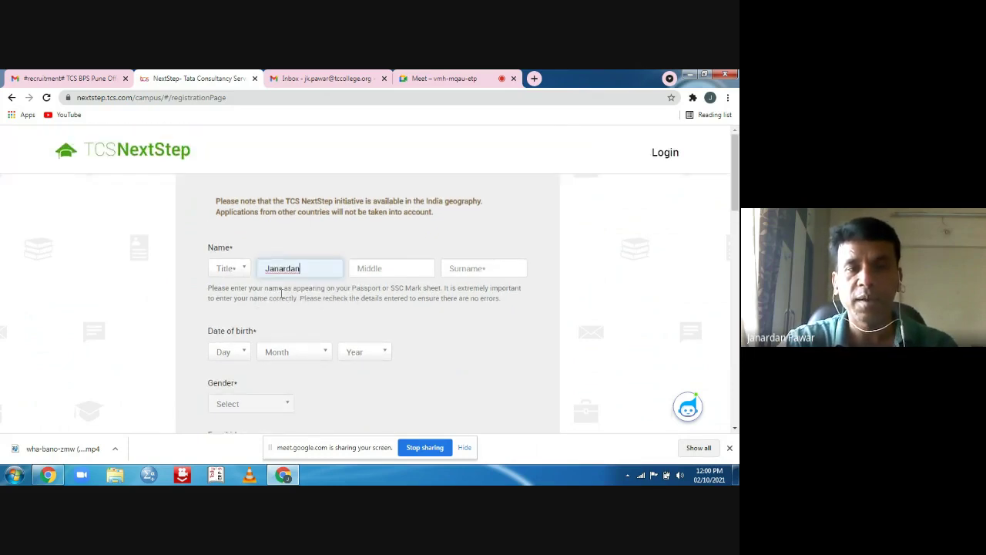
left_click(381, 269)
left_click(372, 294)
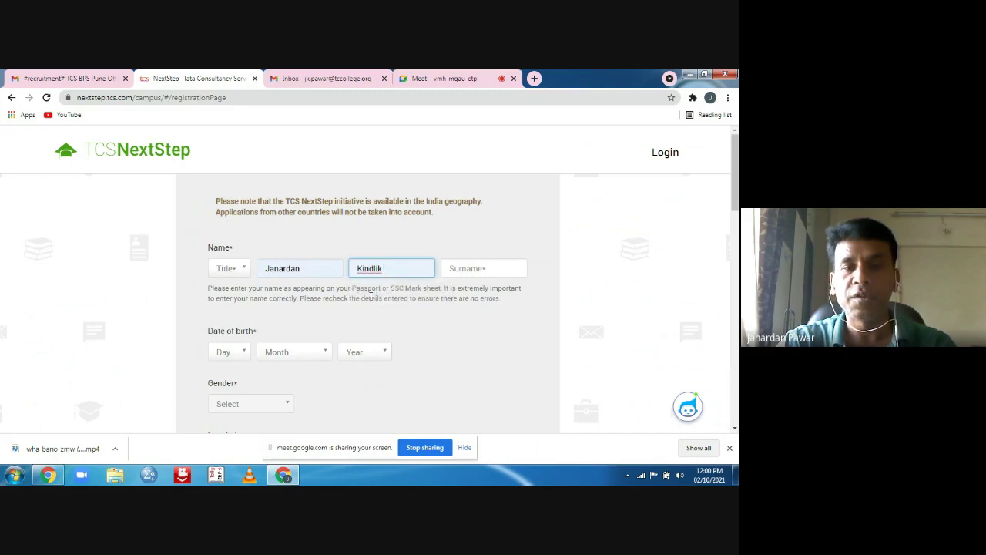
left_click(481, 269)
left_click(469, 297)
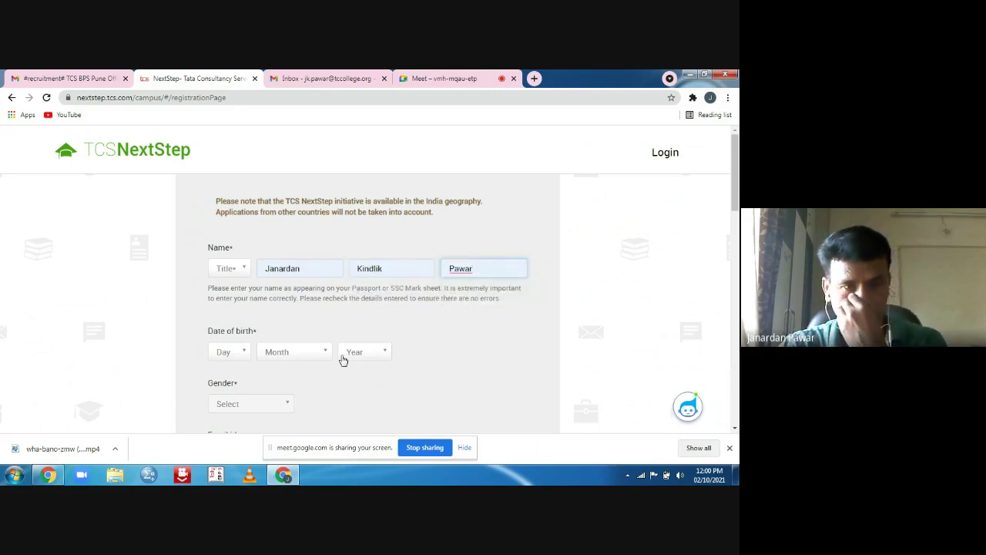
- Set the date of birth to 4 April 1998
left_click(238, 353)
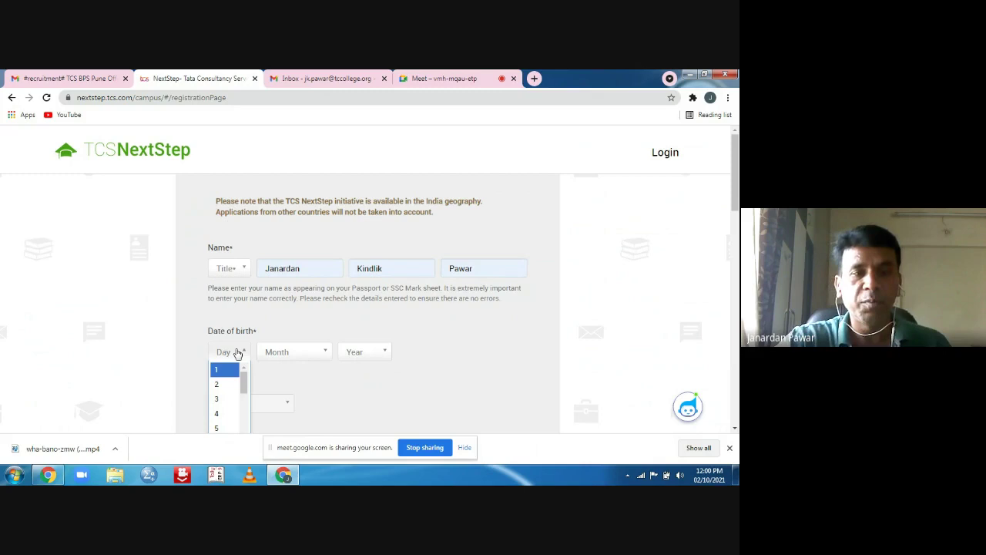
left_click(220, 415)
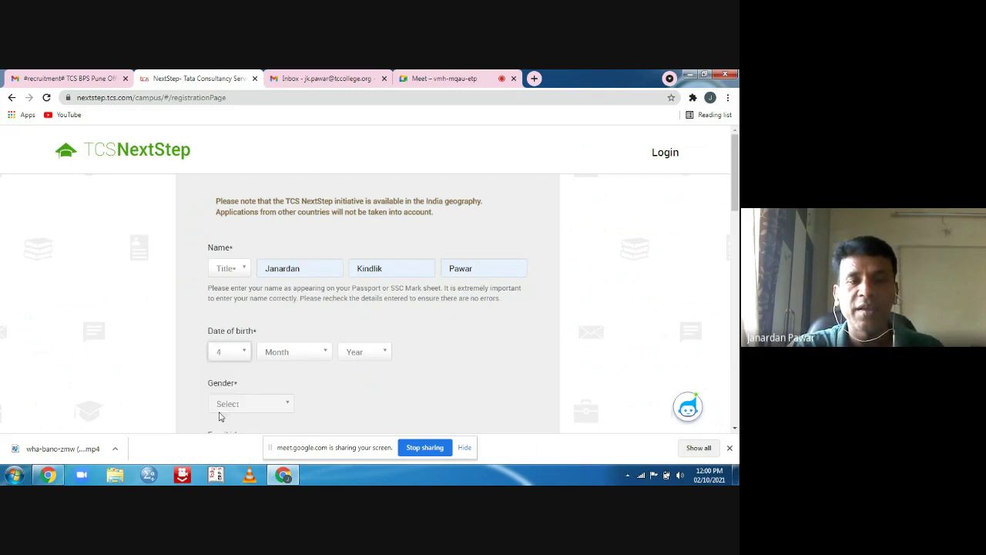
left_click(292, 357)
left_click(275, 414)
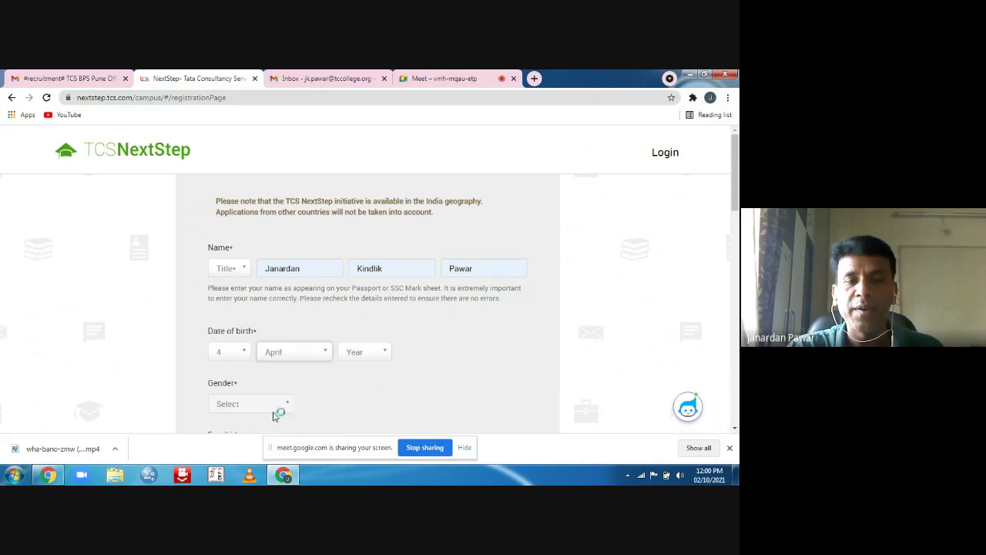
left_click(365, 353)
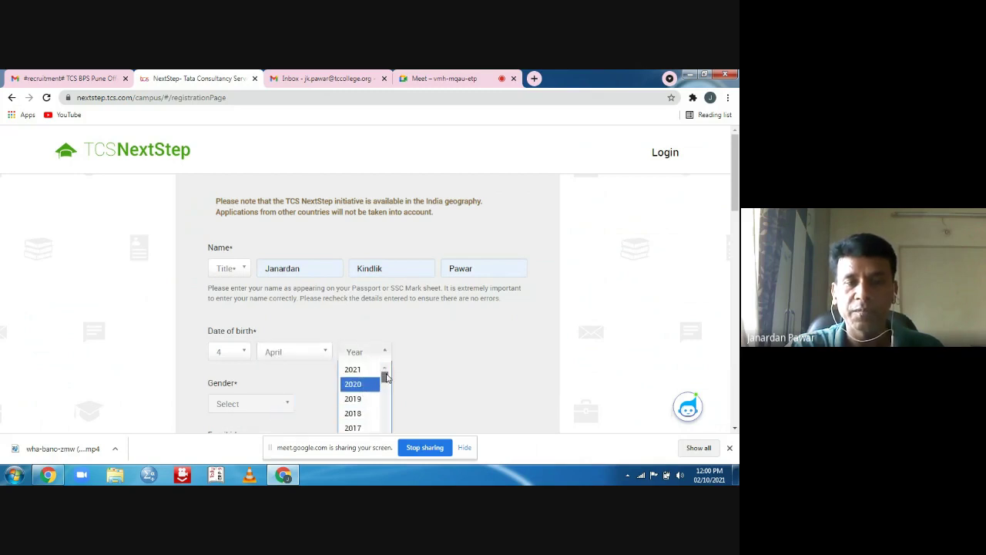
left_click_drag(385, 378, 389, 403)
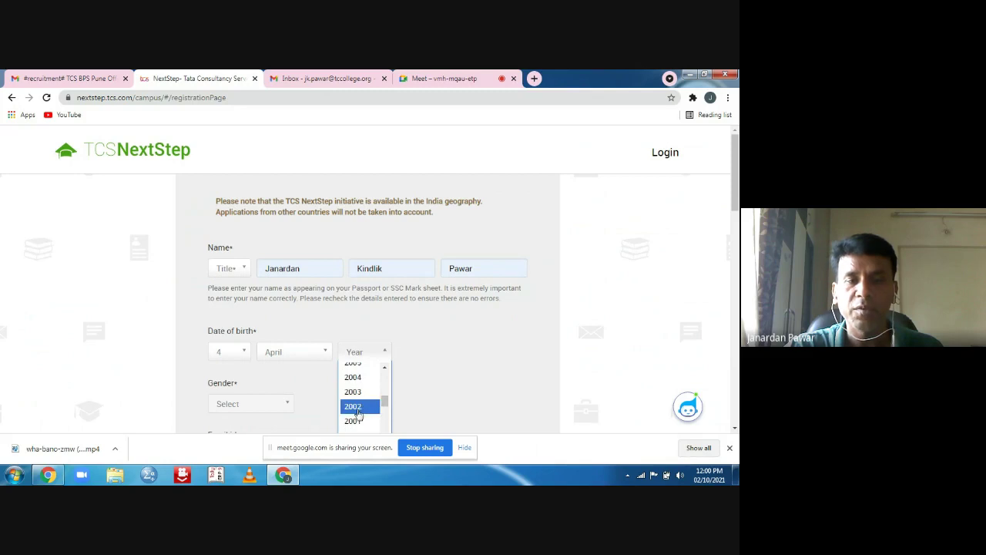
left_click(356, 420)
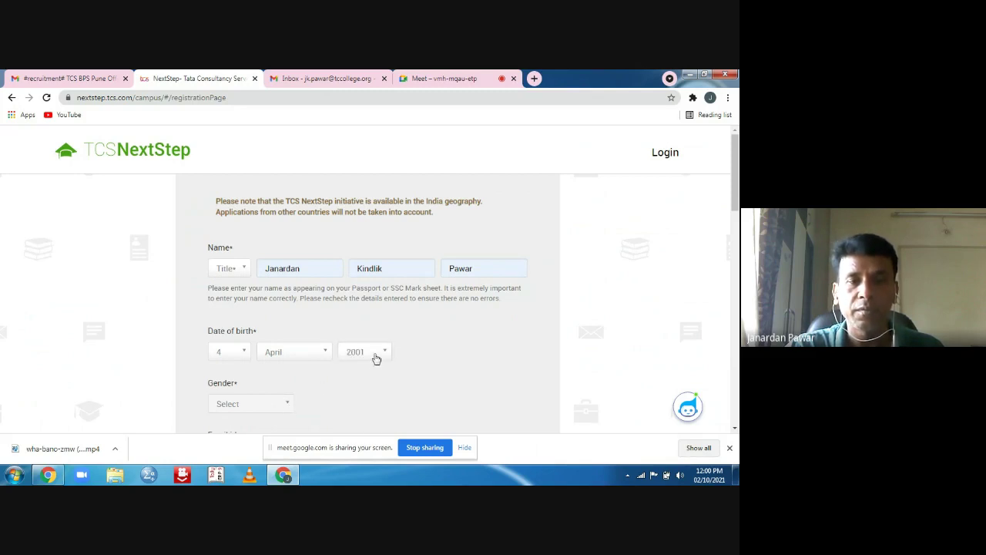
scroll(293, 363, "down", 1)
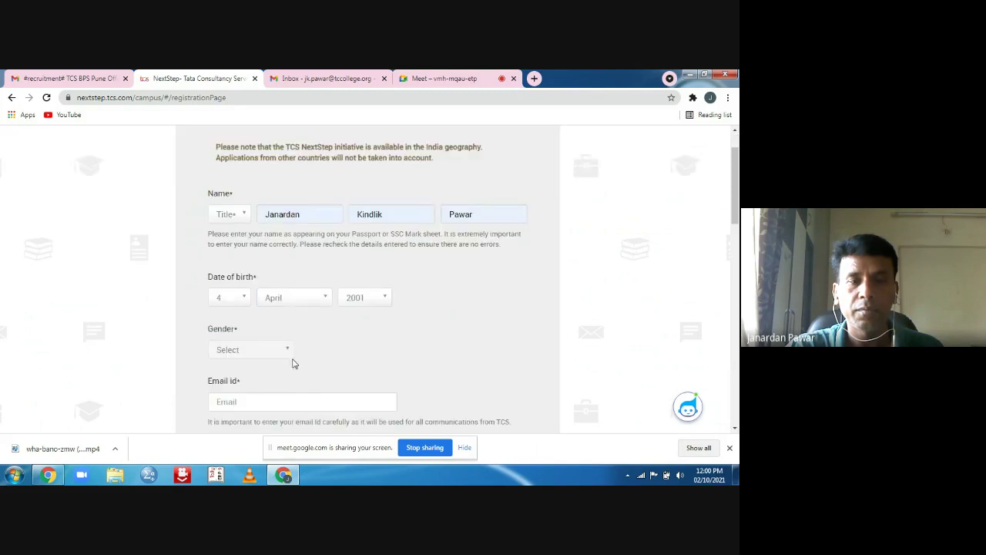
left_click(366, 299)
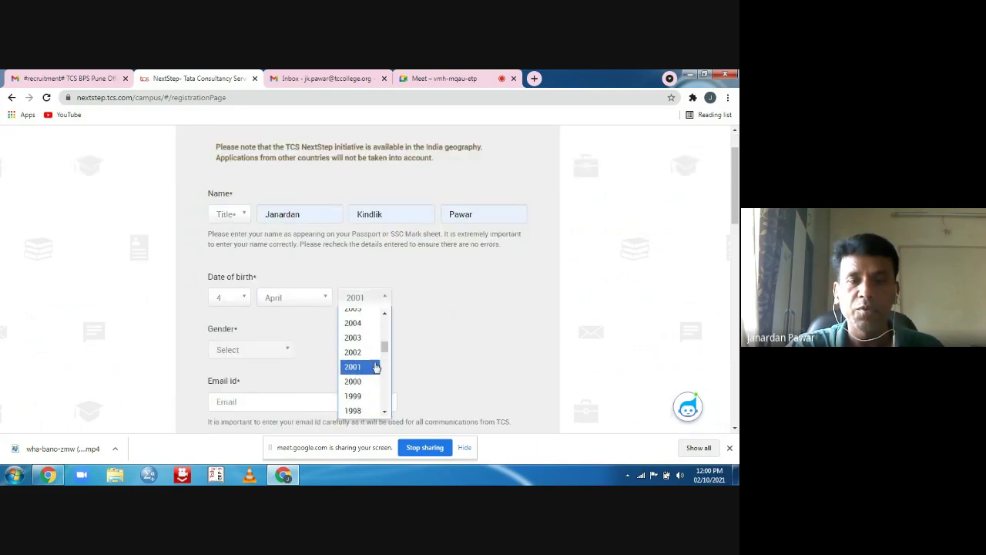
left_click(356, 381)
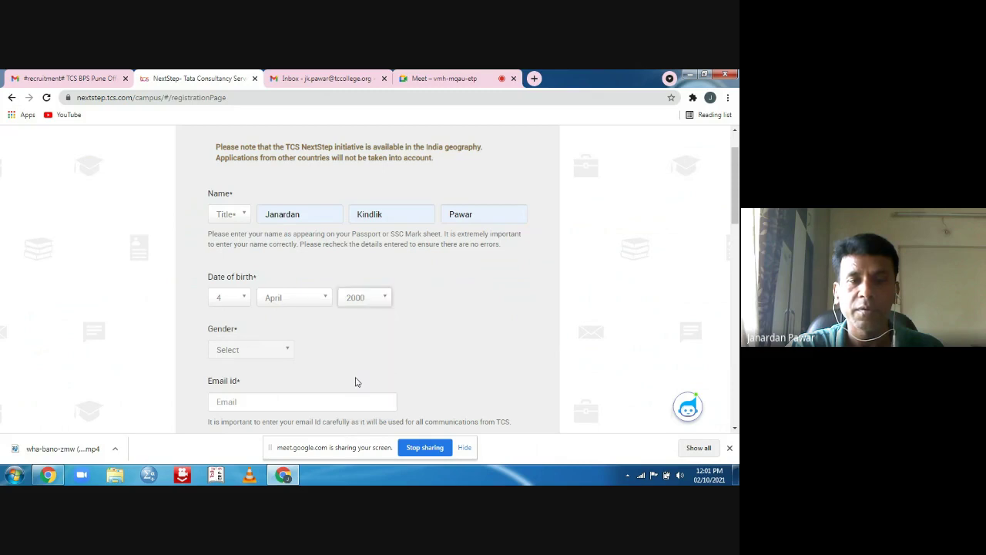
left_click(361, 302)
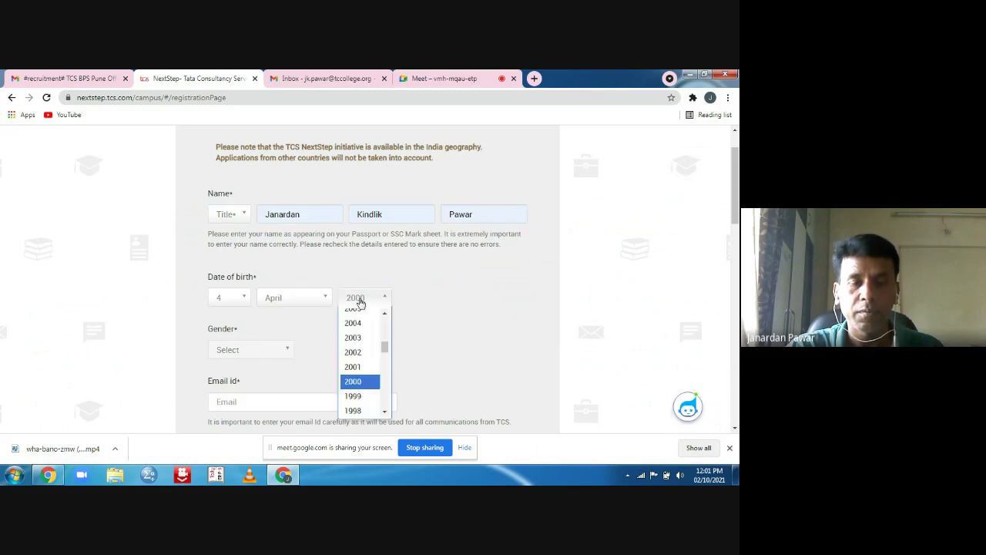
left_click(358, 411)
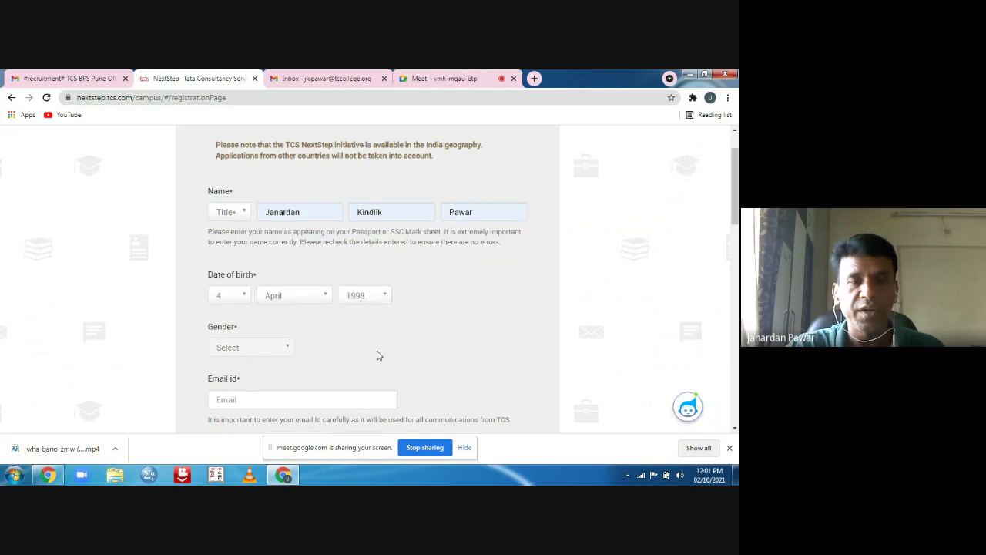
scroll(273, 287, "down", 2)
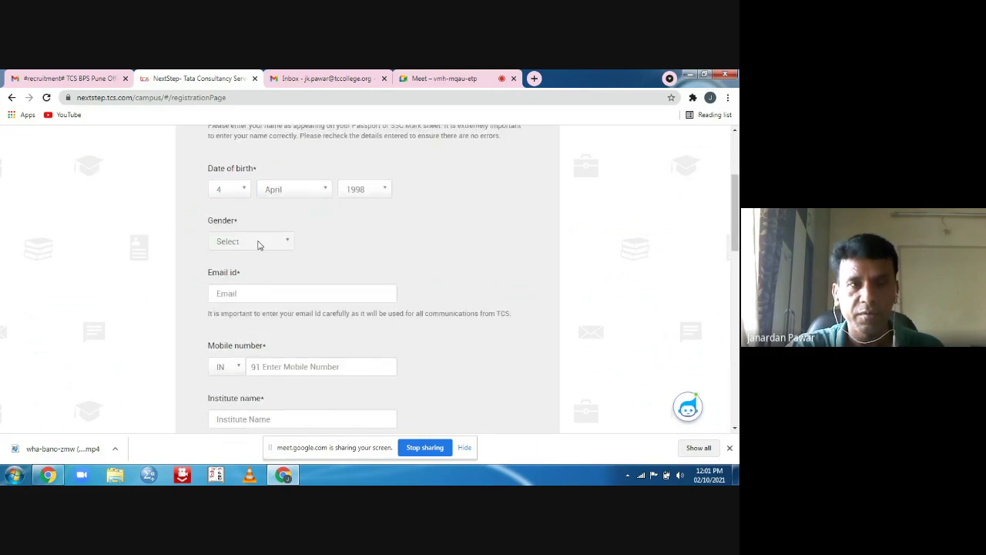
scroll(277, 245, "down", 1)
scroll(279, 248, "up", 2)
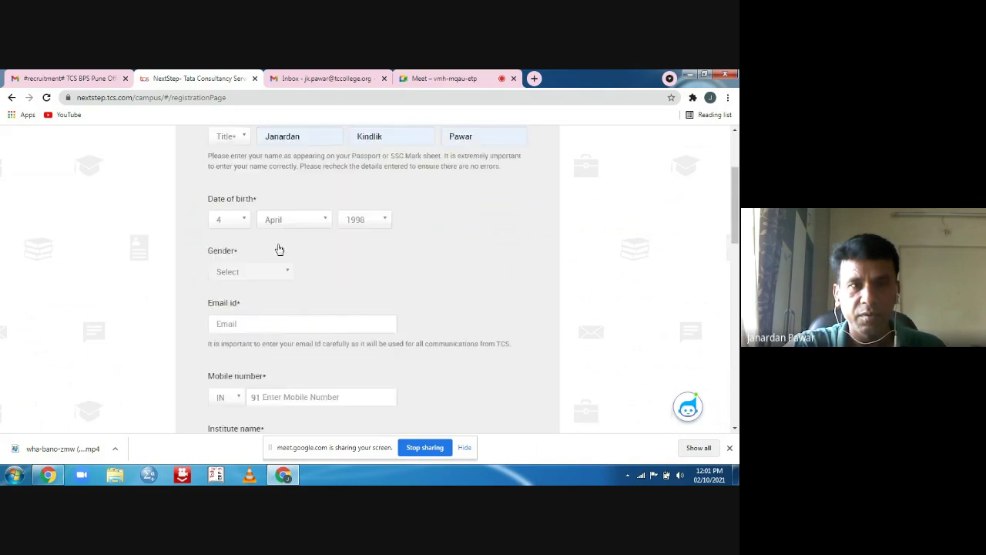
scroll(301, 289, "up", 1)
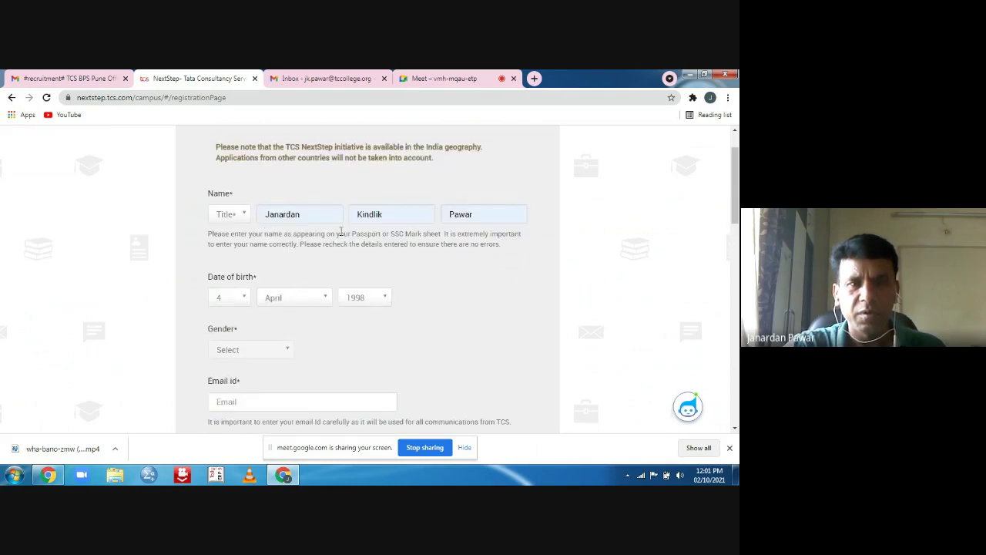
- Replace the first and middle names with newly typed name entries
double_click(312, 219)
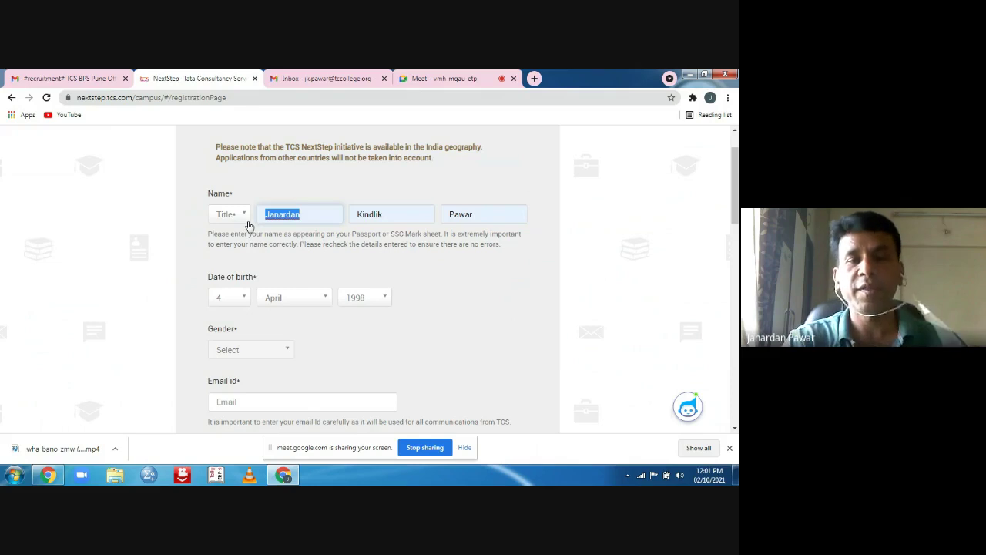
key("BackSpace")
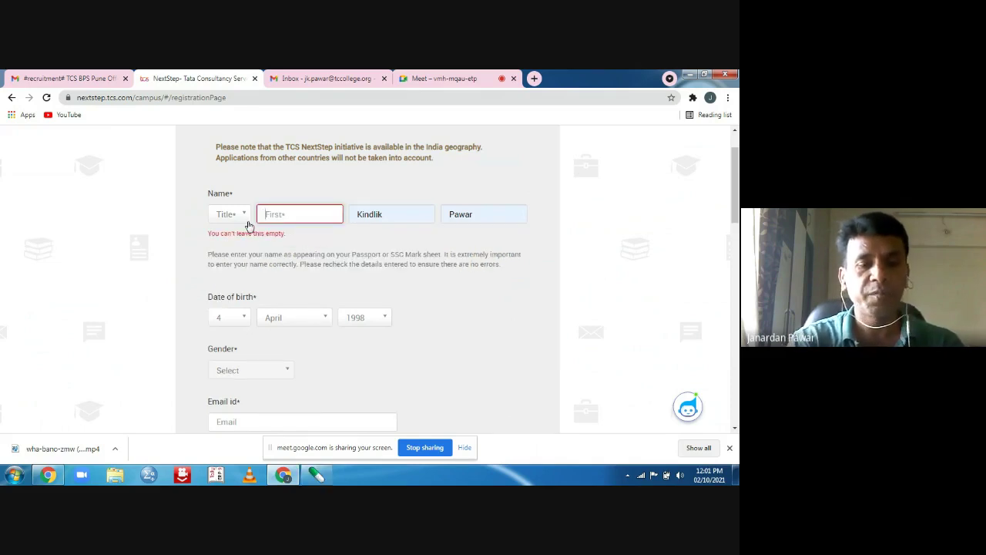
type("Sumit")
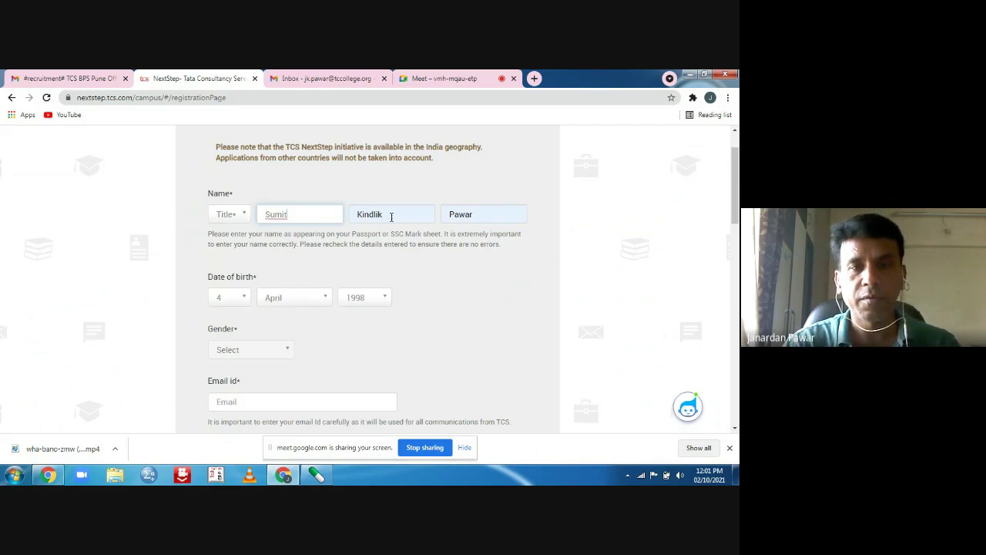
key("Tab")
key("BackSpace")
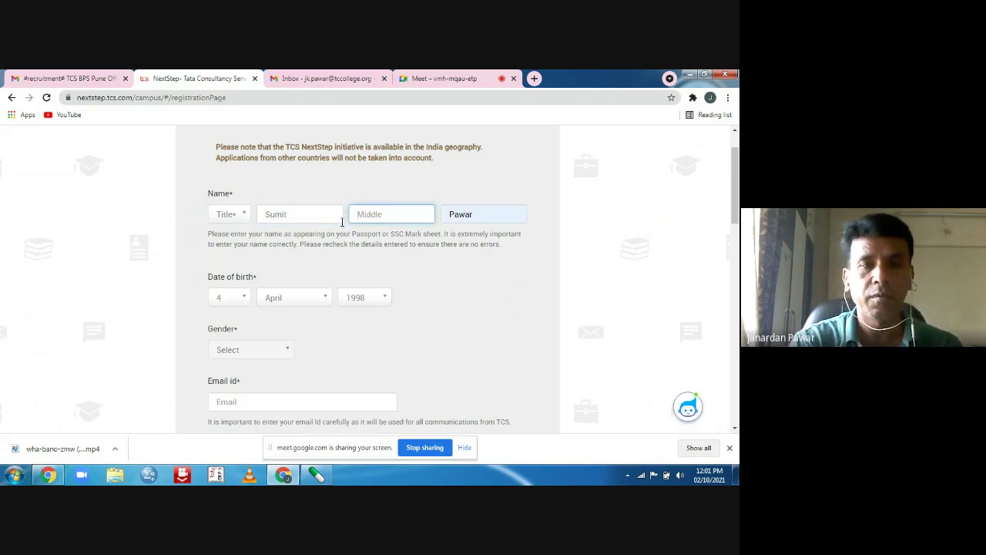
type("Janardan")
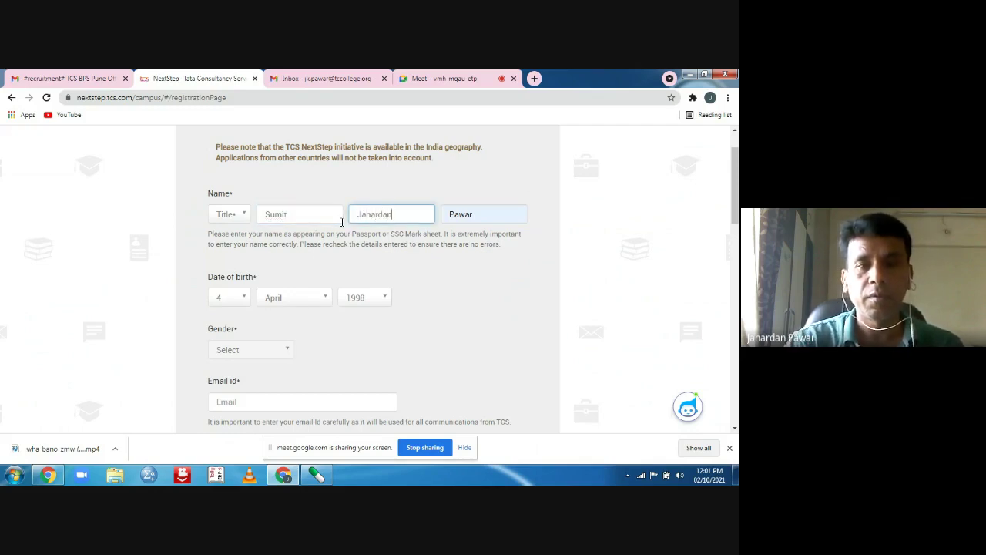
left_click(466, 215)
left_click(552, 256)
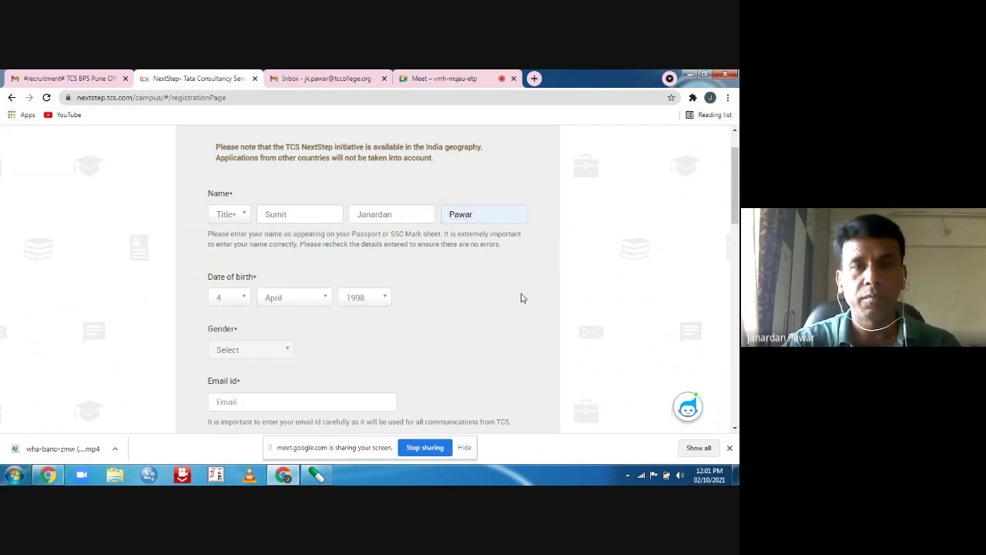
left_click(293, 302)
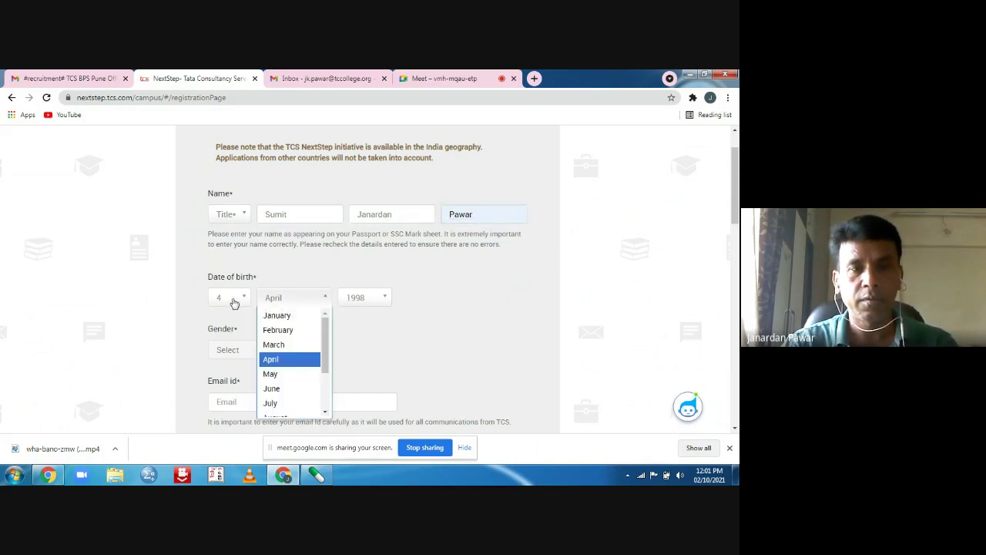
left_click(231, 299)
left_click(223, 388)
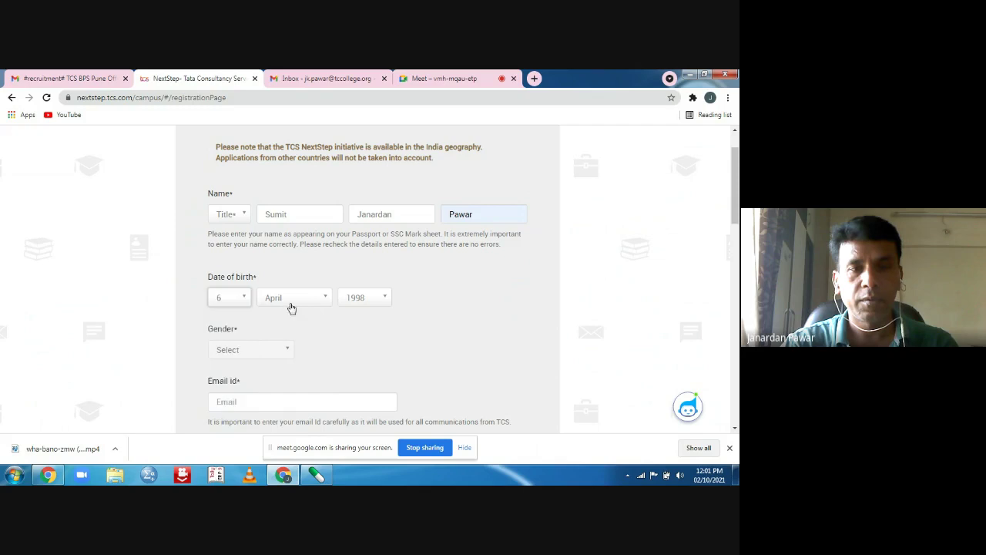
left_click(293, 305)
left_click(274, 389)
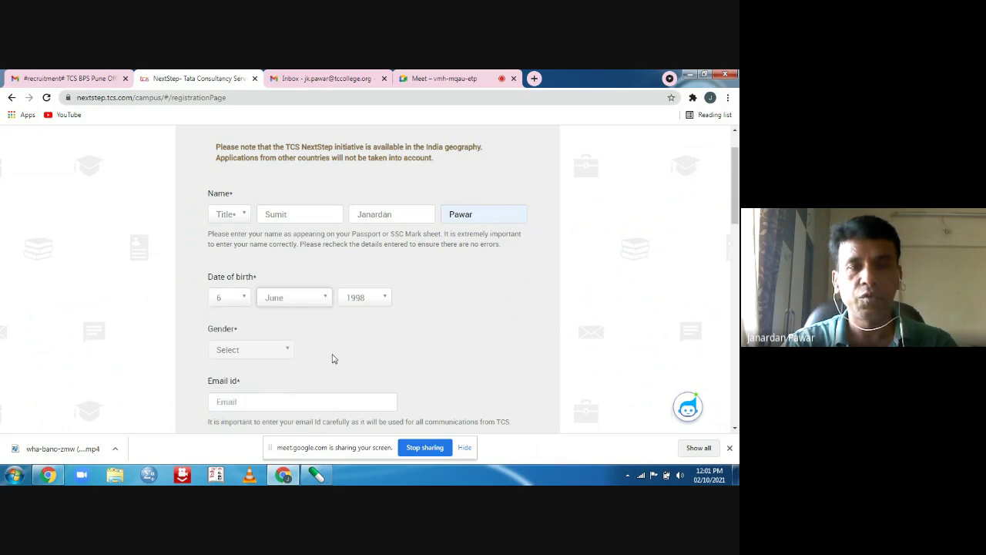
left_click(365, 301)
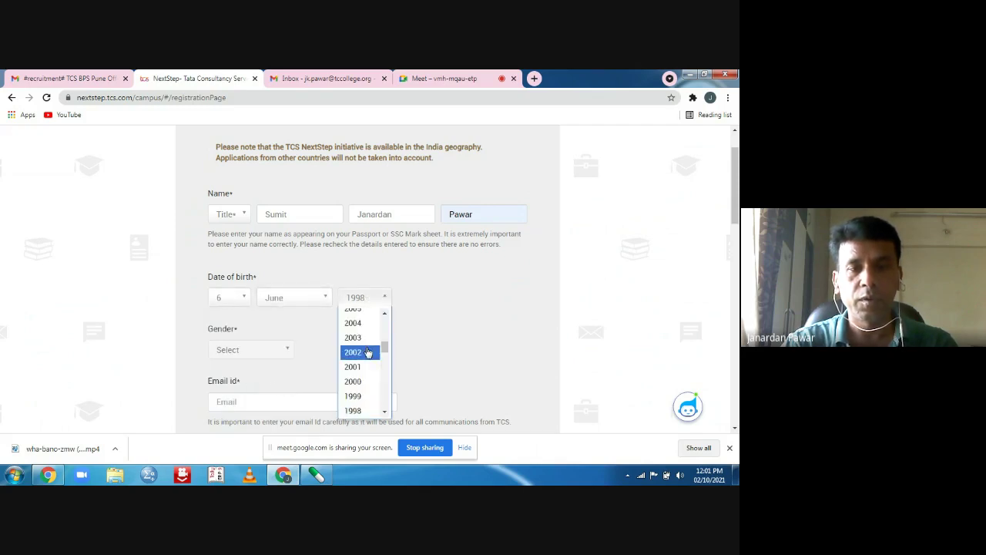
left_click(367, 397)
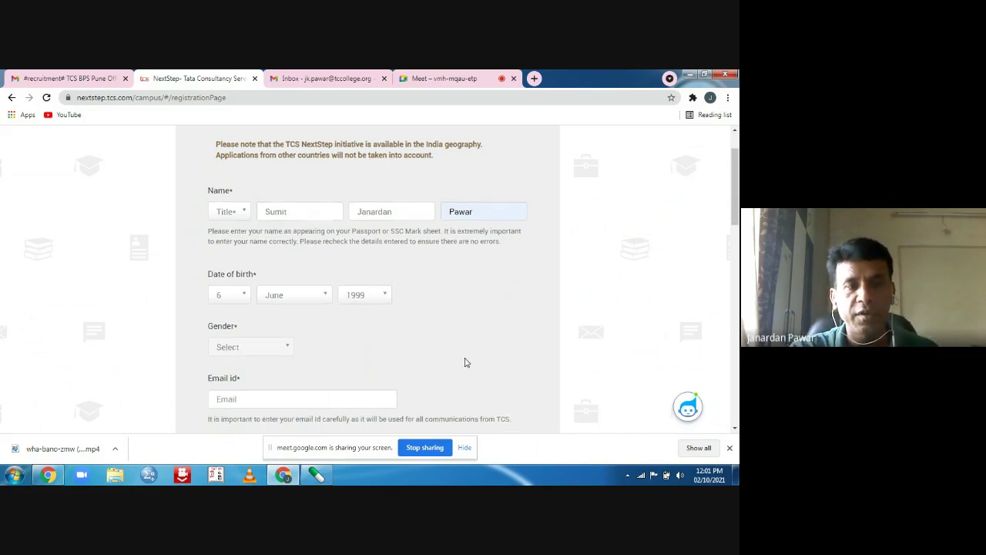
scroll(466, 361, "down", 2)
- Fill the e-mail and mobile number fields from the saved autofill suggestions
left_click(237, 296)
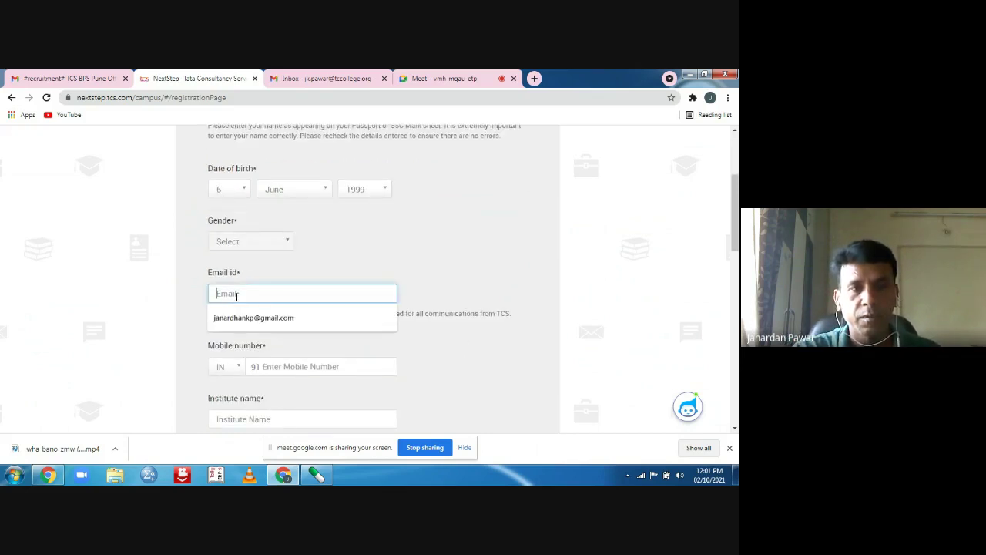
left_click(246, 253)
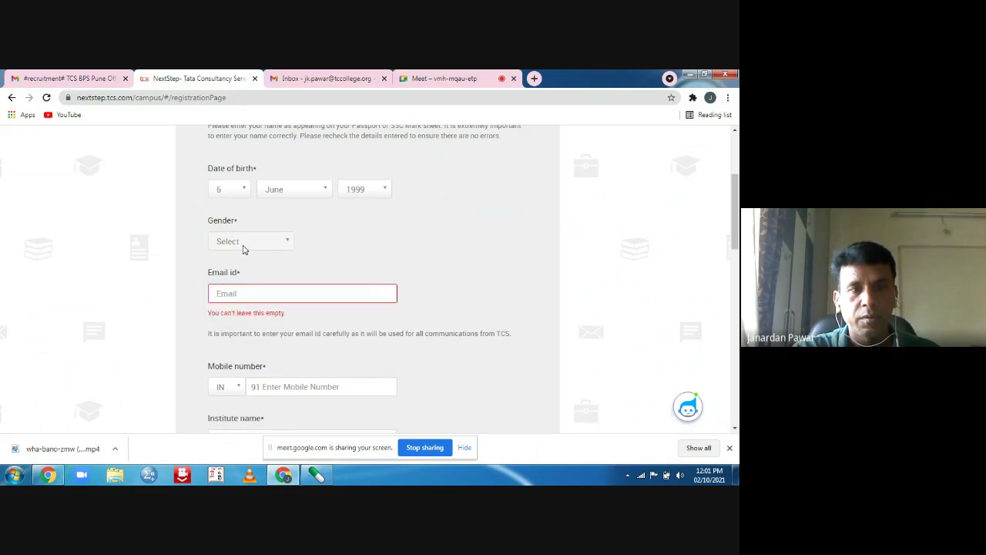
left_click(233, 297)
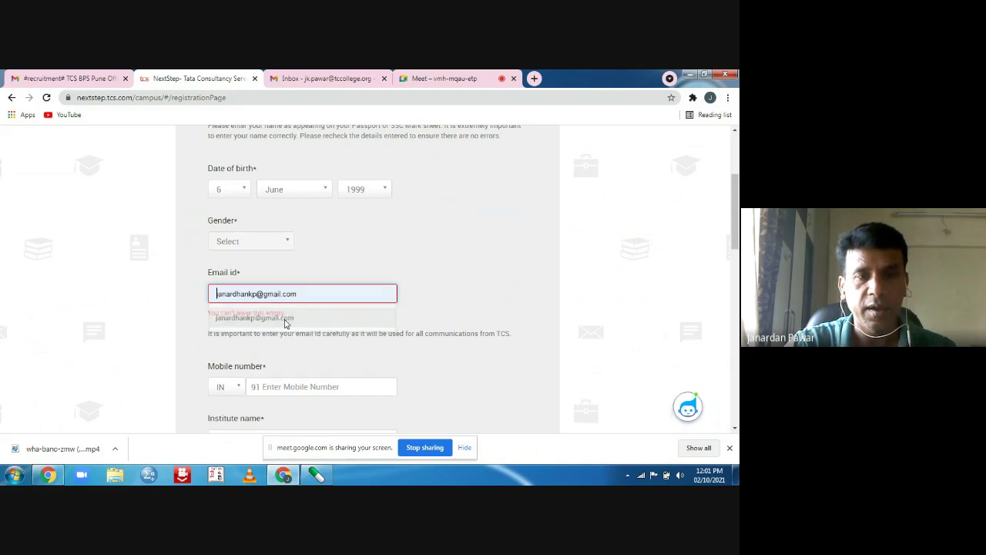
left_click(282, 319)
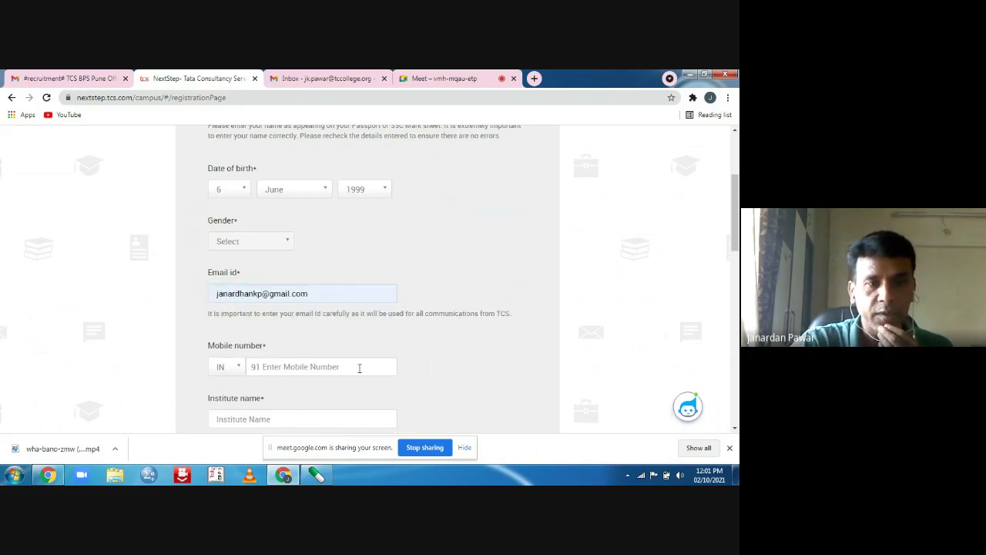
left_click(264, 368)
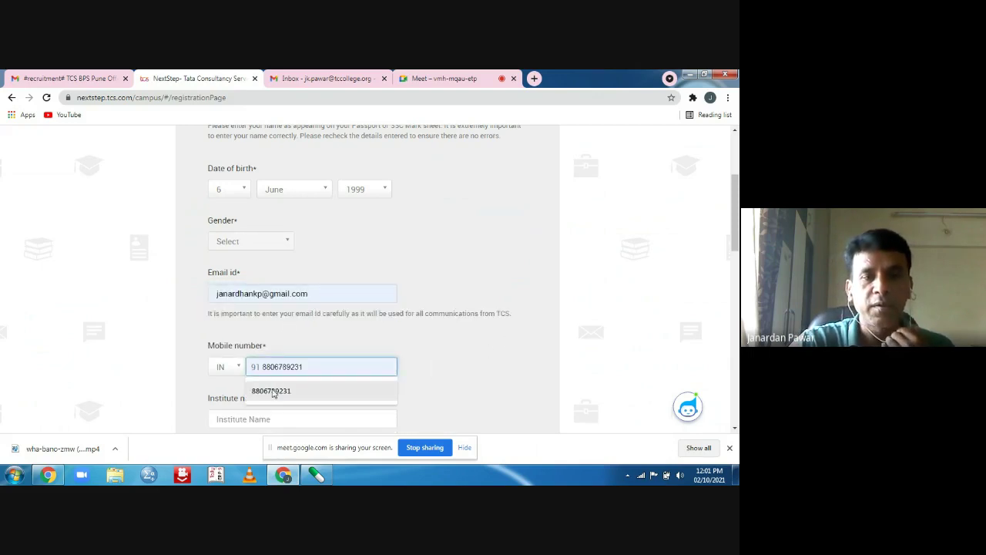
left_click(273, 393)
scroll(271, 399, "down", 3)
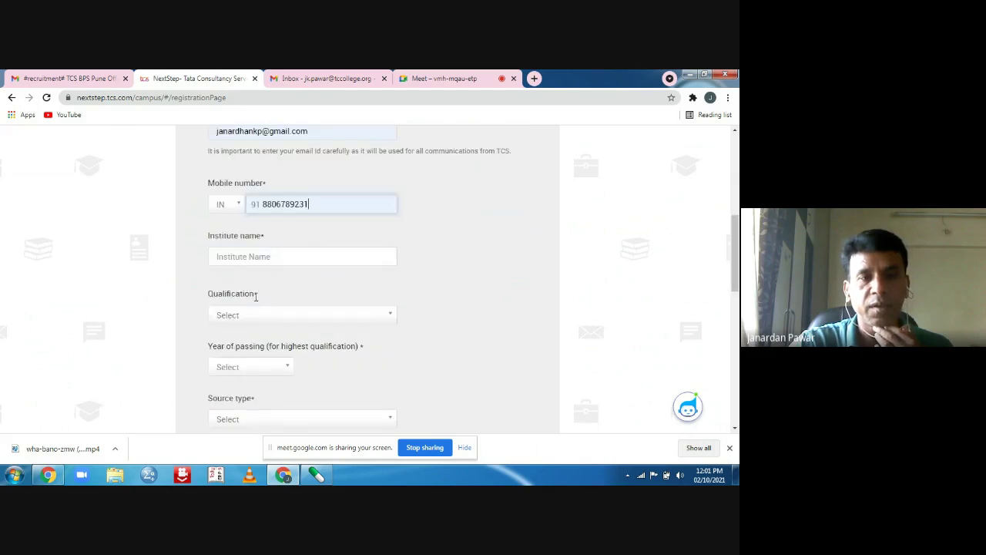
- Enter T C College as the institute name
left_click(245, 261)
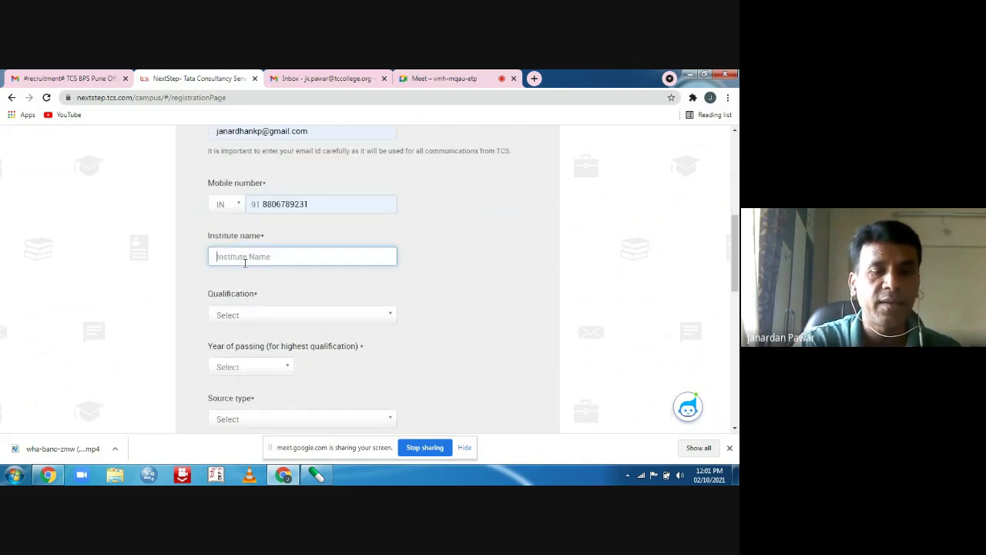
type("T T")
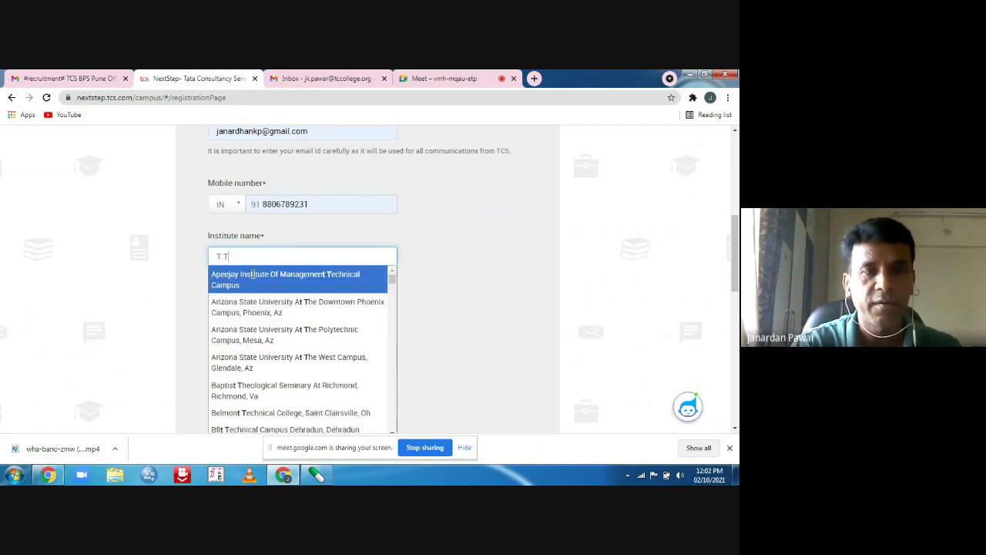
key("BackSpace")
key("BackSpace")
key("BackSpace")
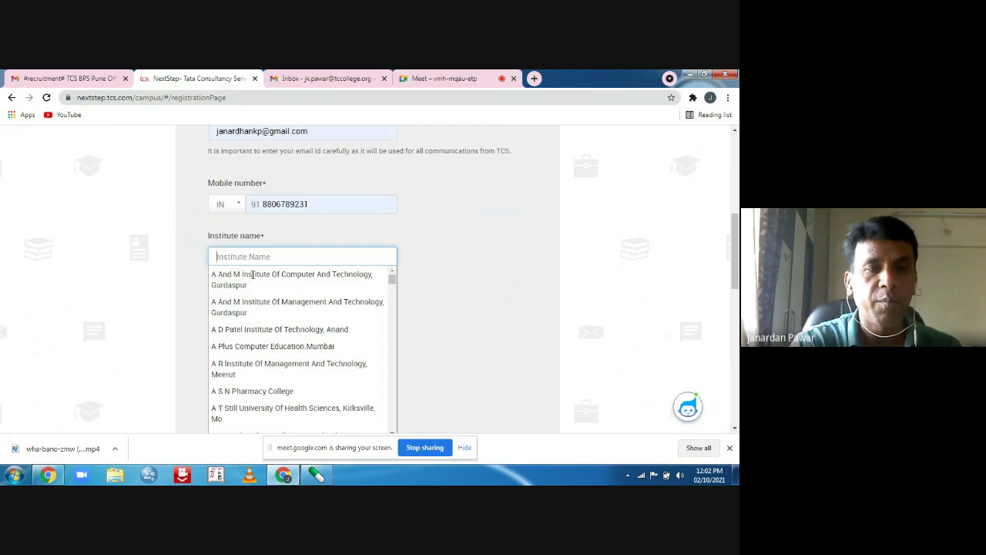
type("T C")
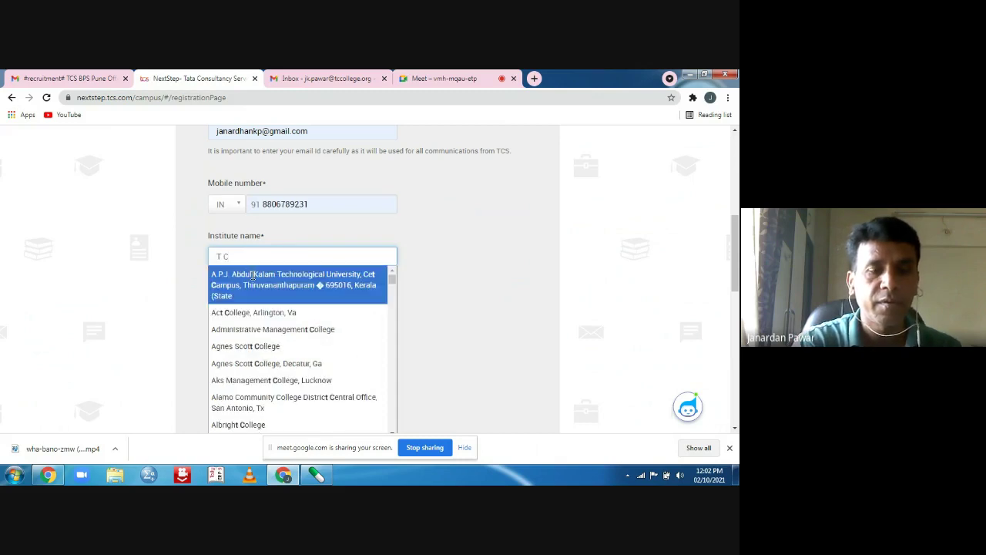
type(" College")
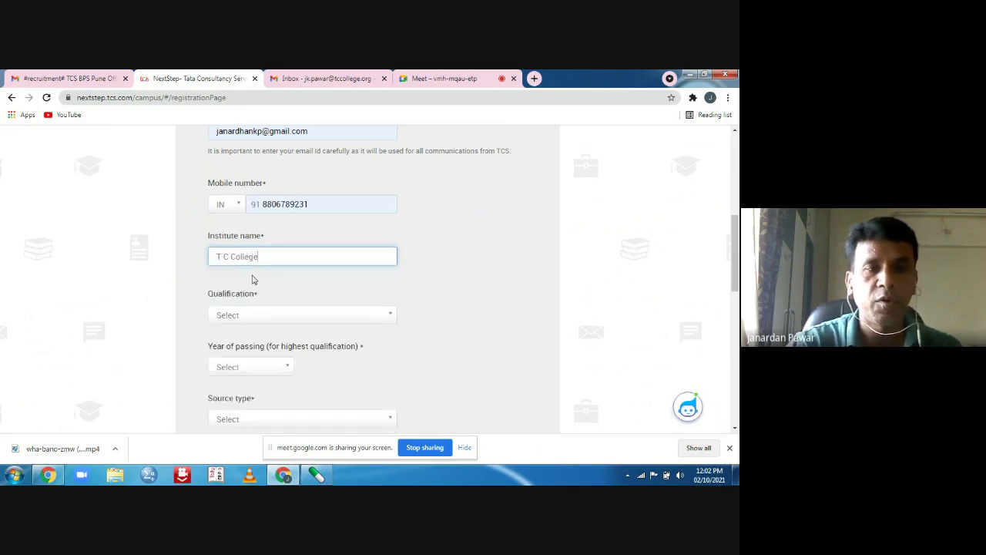
left_click(260, 315)
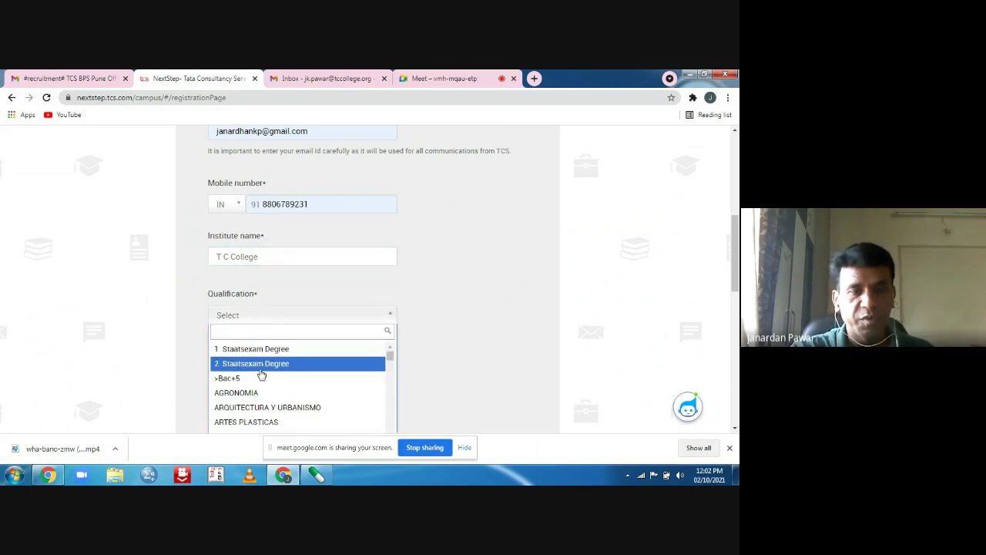
- Choose BACHELOR OF COMMERCE as qualification with 2019 as the year of passing
scroll(274, 383, "down", 8)
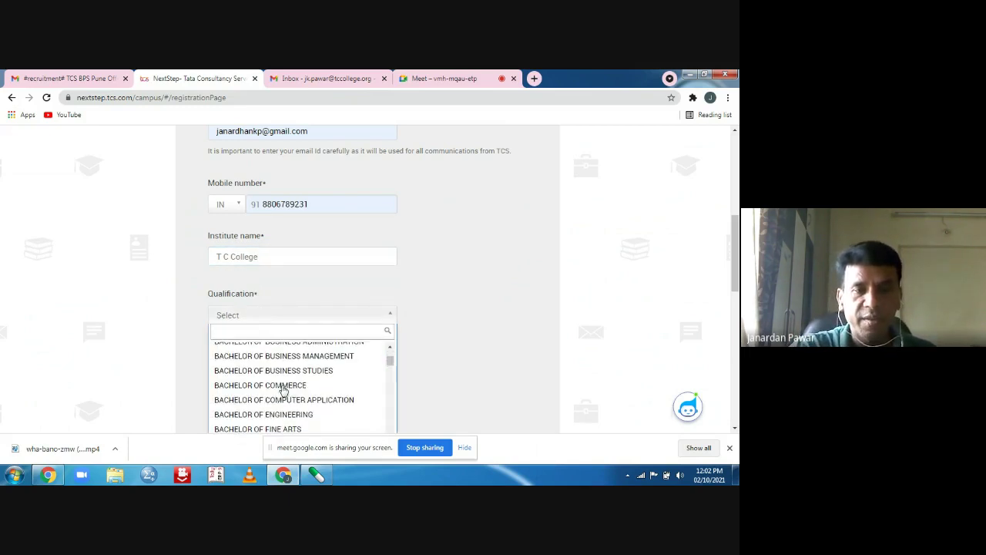
left_click(285, 386)
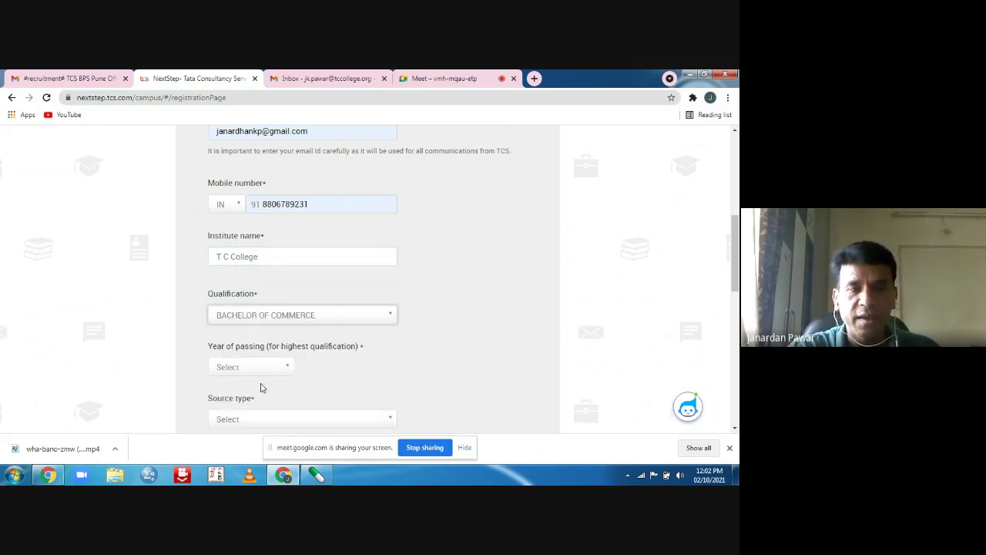
left_click(260, 368)
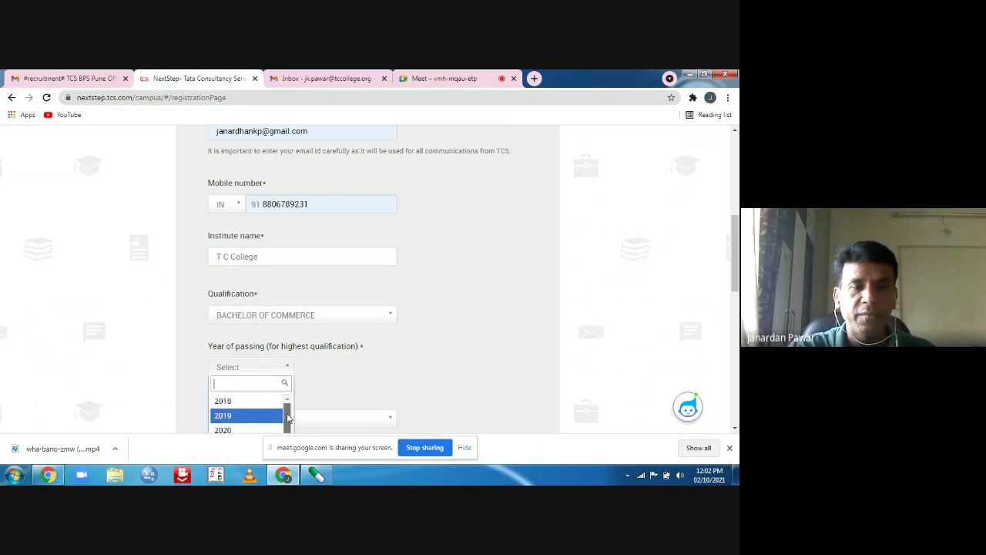
left_click(228, 416)
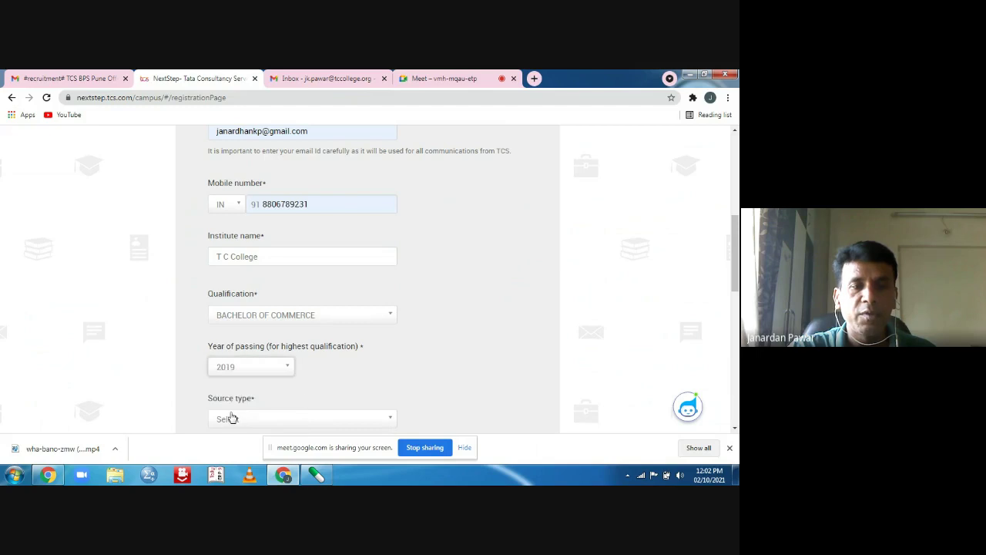
scroll(232, 418, "down", 2)
left_click(252, 311)
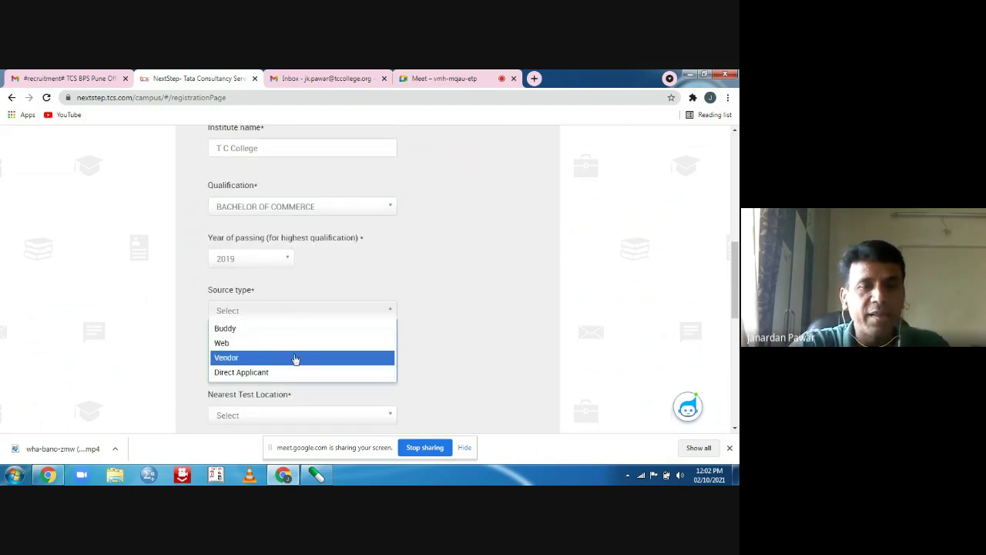
- Set the source type to Buddy with source name Friend
left_click(230, 330)
left_click(235, 371)
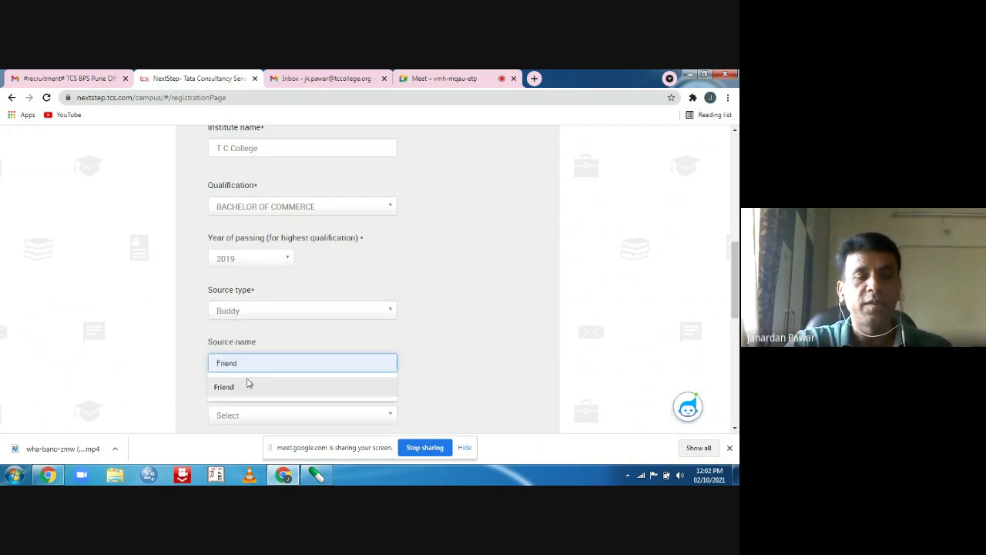
type("F")
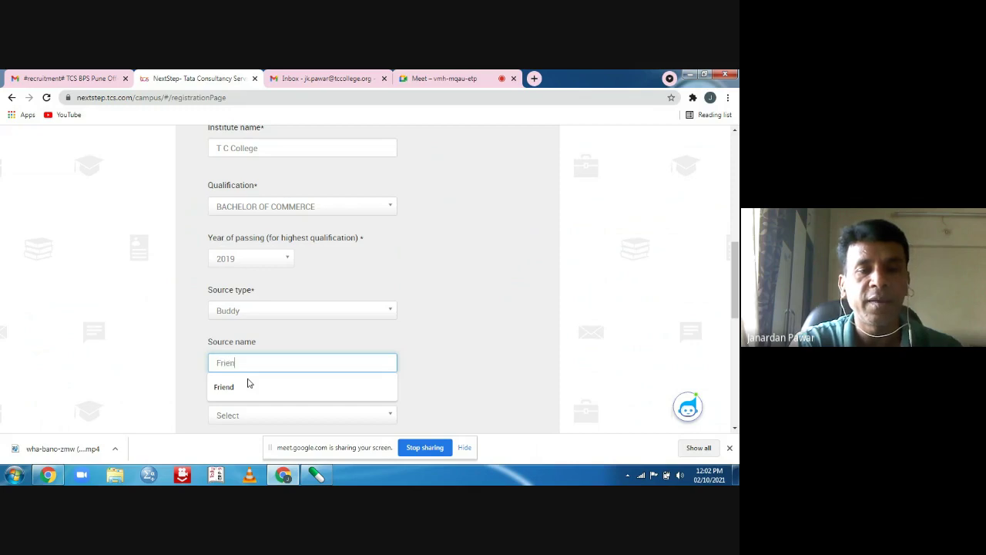
type("rien")
left_click(248, 383)
- Choose PUNE as the nearest test location
scroll(274, 401, "down", 2)
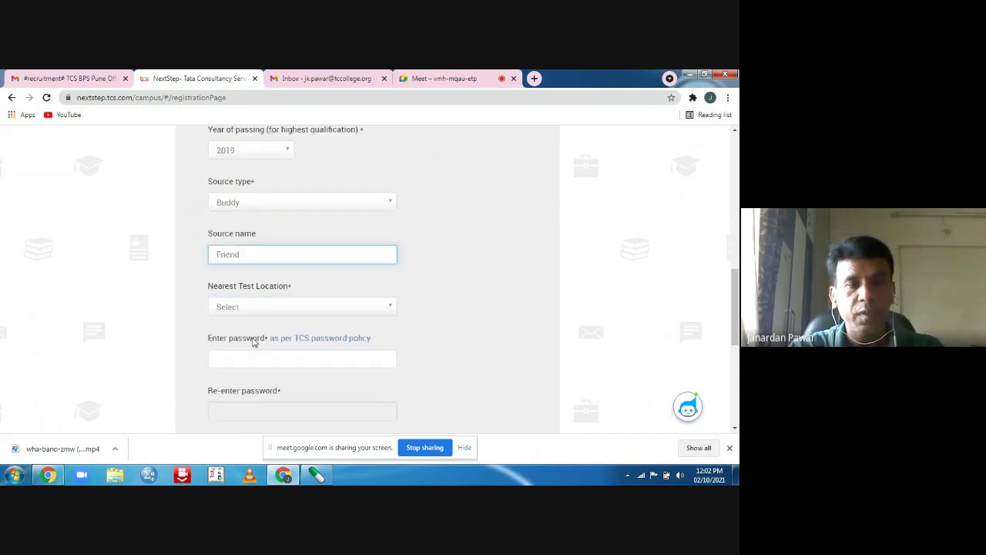
left_click(249, 308)
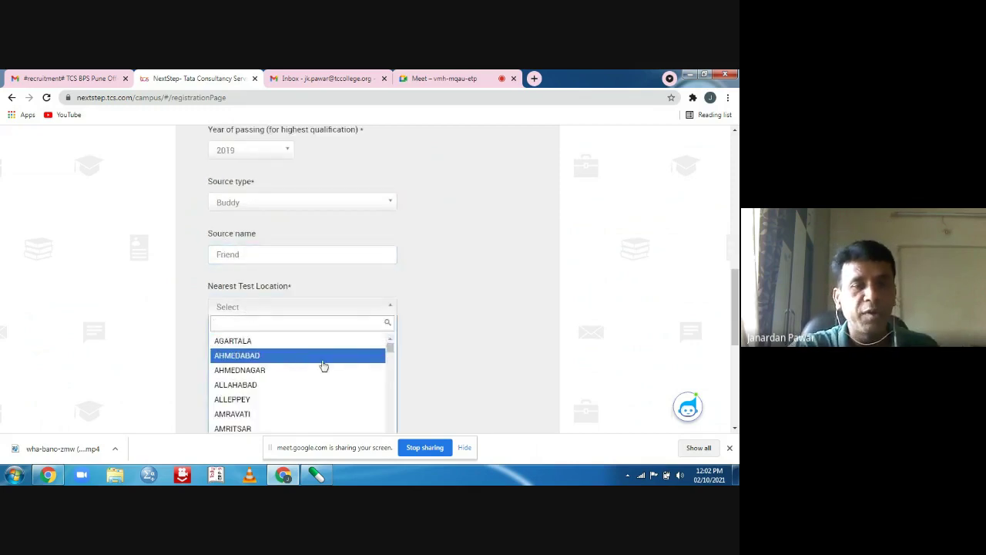
left_click_drag(389, 355, 390, 418)
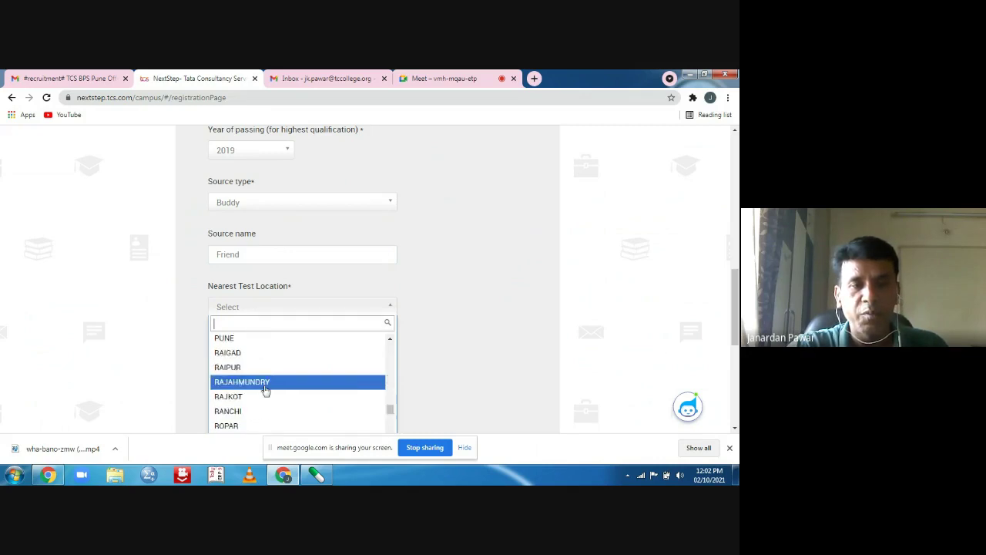
left_click(224, 344)
scroll(399, 390, "down", 2)
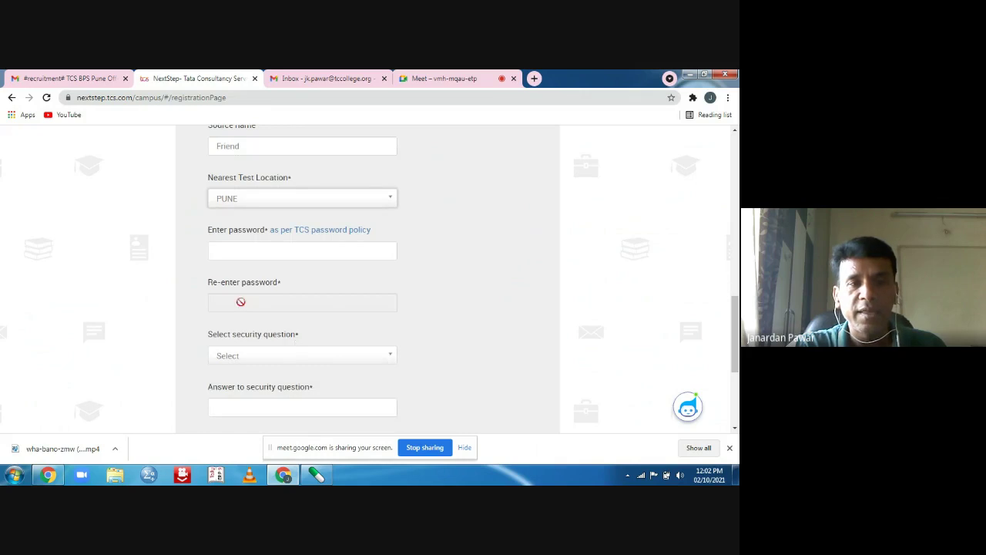
- Enter an 8-character account password and re-enter the same password to match
left_click(250, 251)
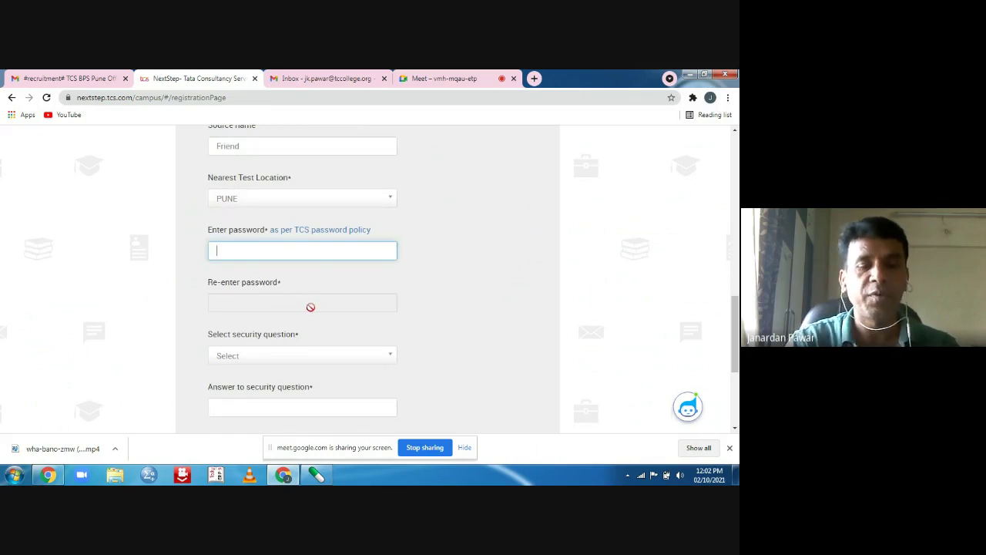
type("•")
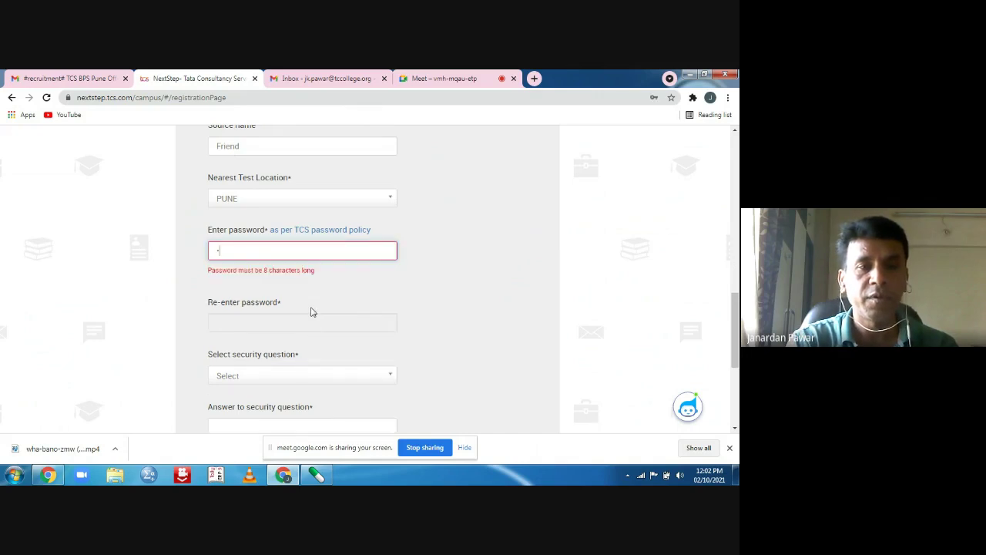
key("BackSpace")
key("BackSpace")
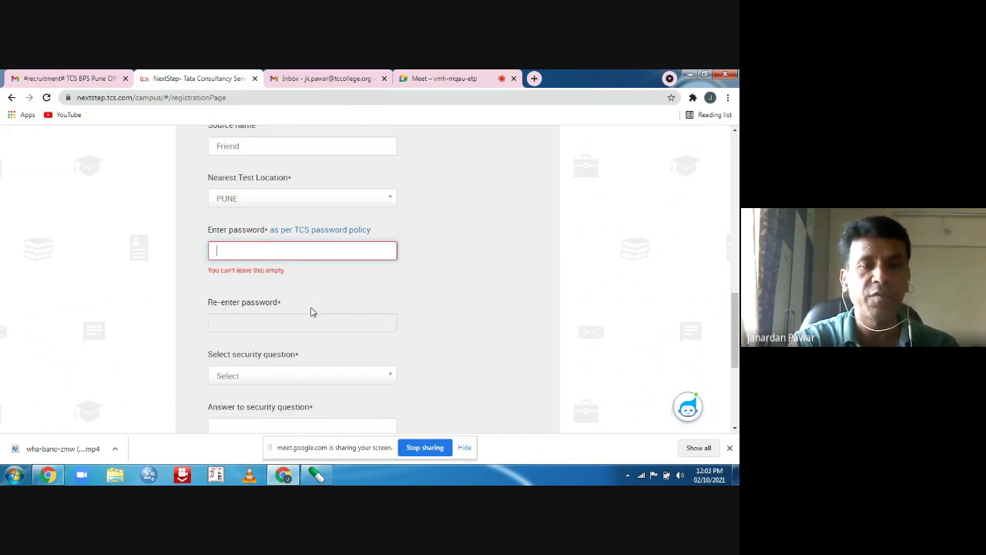
type("*")
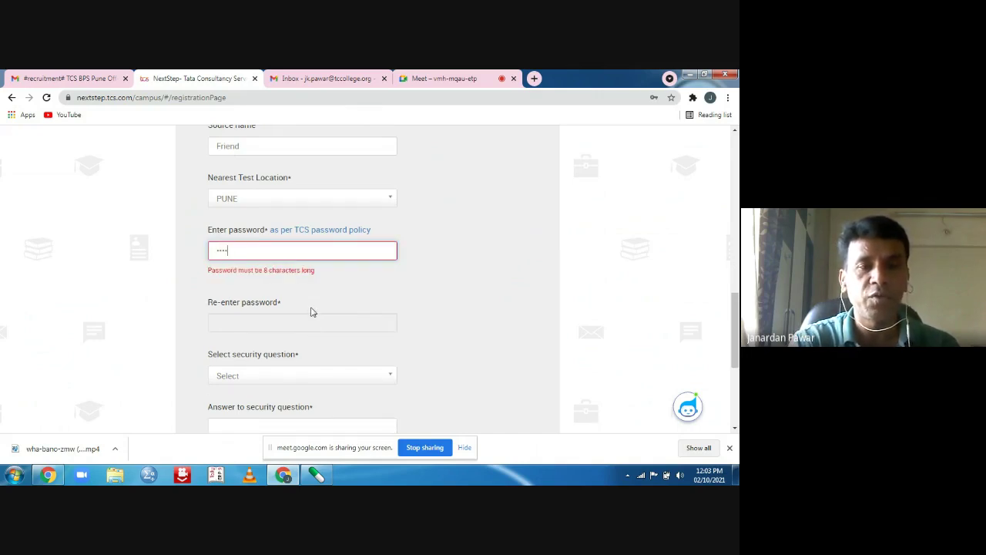
type("*******")
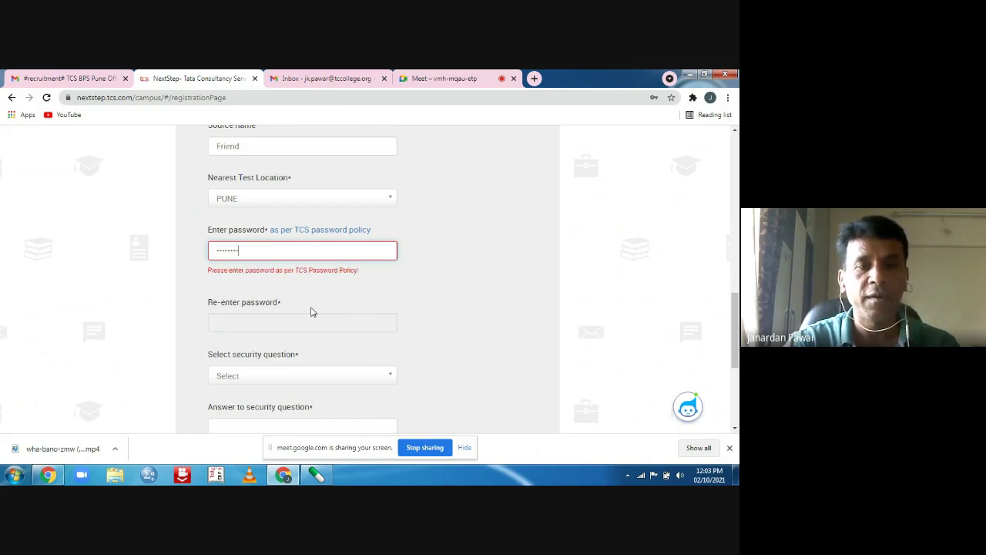
left_click(245, 250)
key("BackSpace")
key("BackSpace")
key("BackSpace")
key("BackSpace")
key("BackSpace")
key("BackSpace")
key("BackSpace")
key("BackSpace")
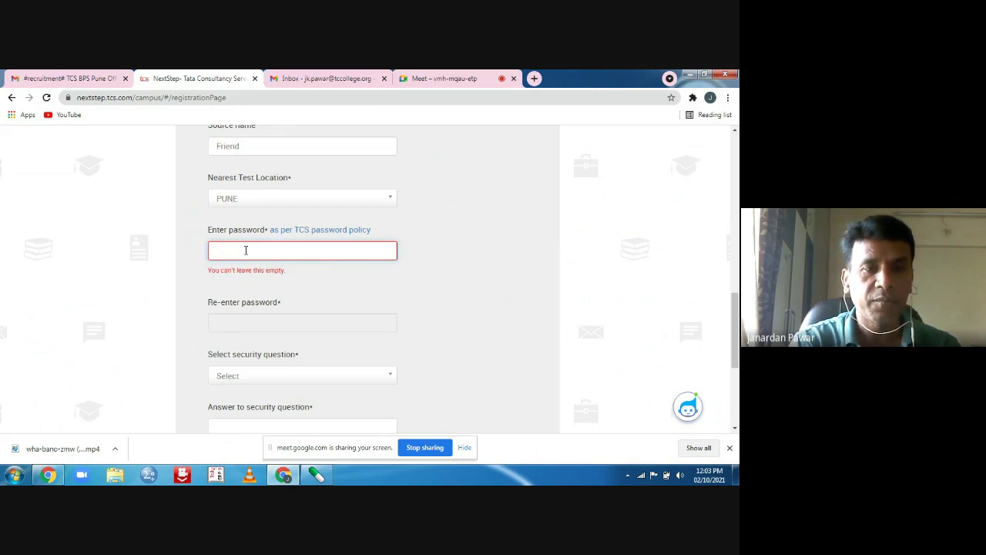
type("***")
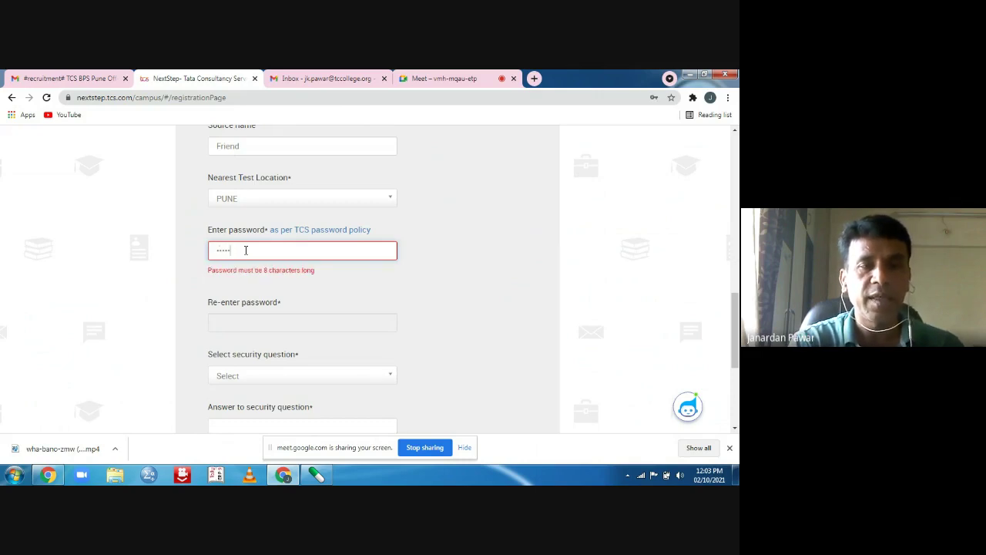
type("**")
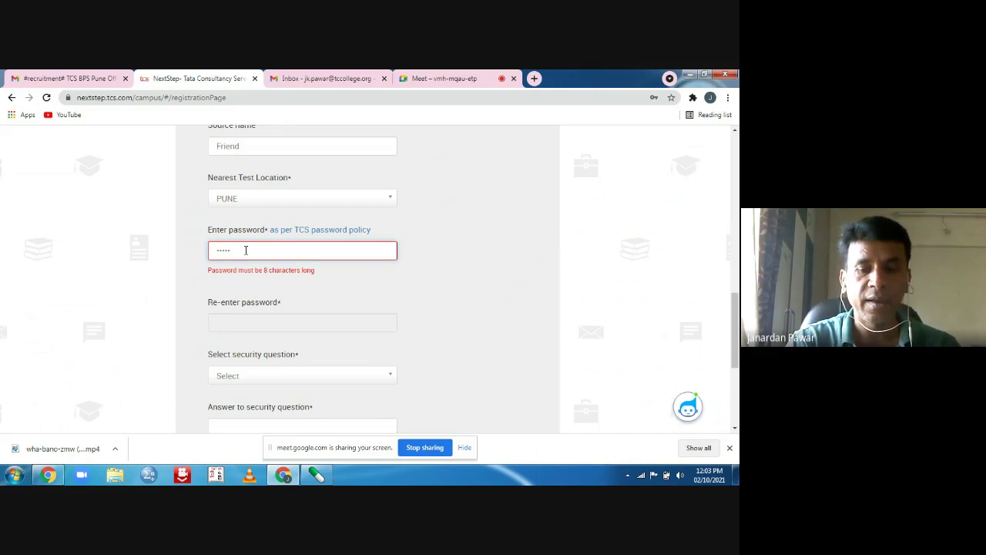
type("***")
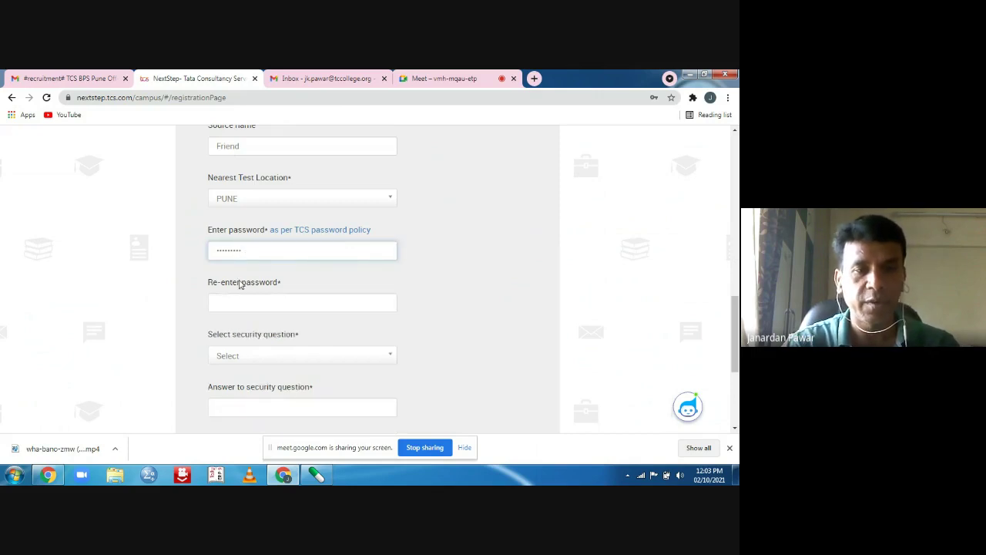
left_click(231, 304)
type("***")
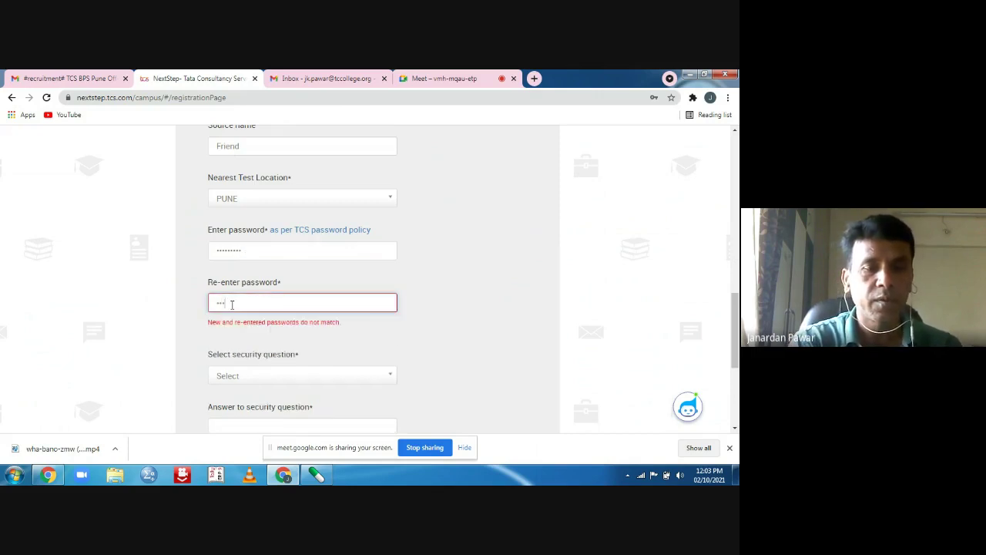
type("*****")
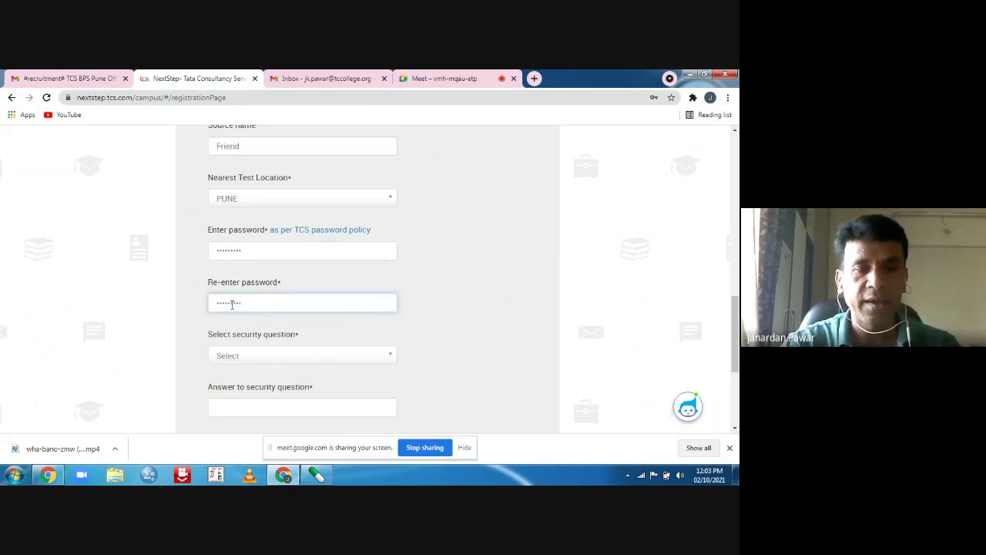
left_click(230, 357)
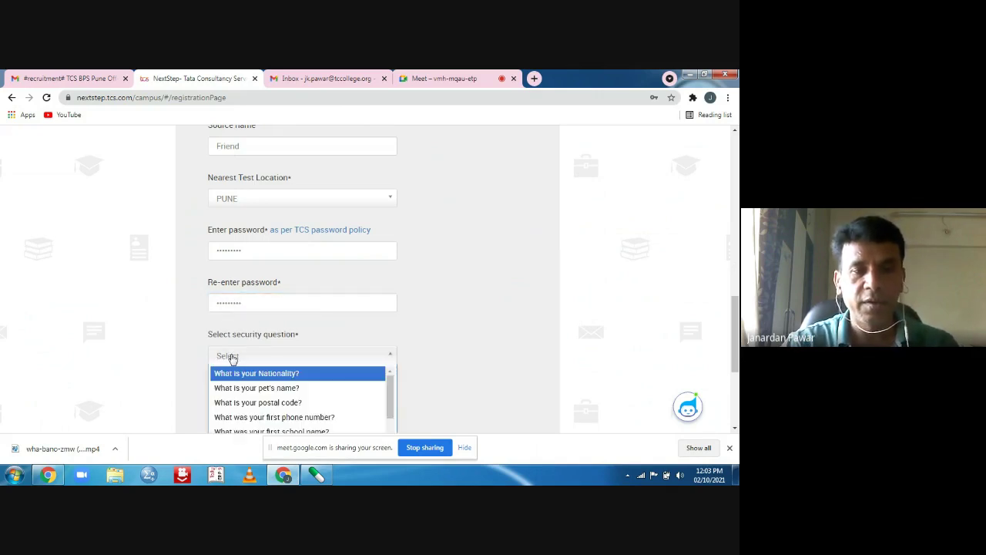
- Choose the 'What is your pet's name?' security question and type its answer
left_click(280, 389)
left_click(253, 408)
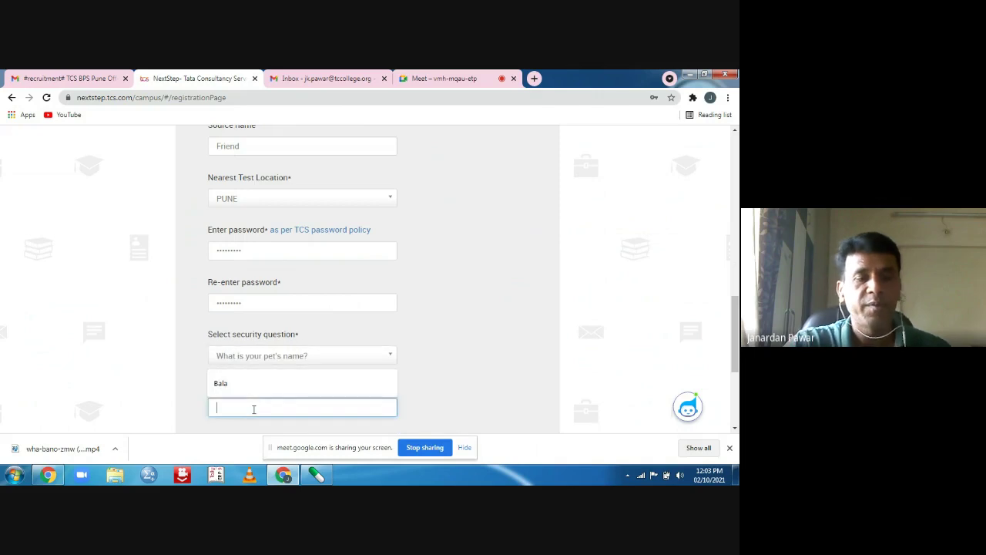
type("Vick")
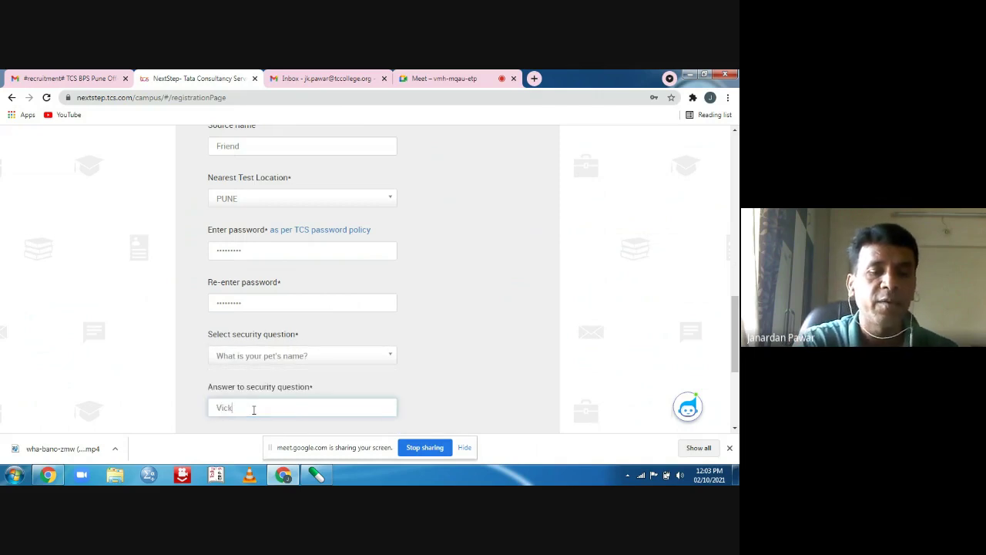
type("y")
- Type the characters shown in the captcha image
scroll(254, 410, "down", 2)
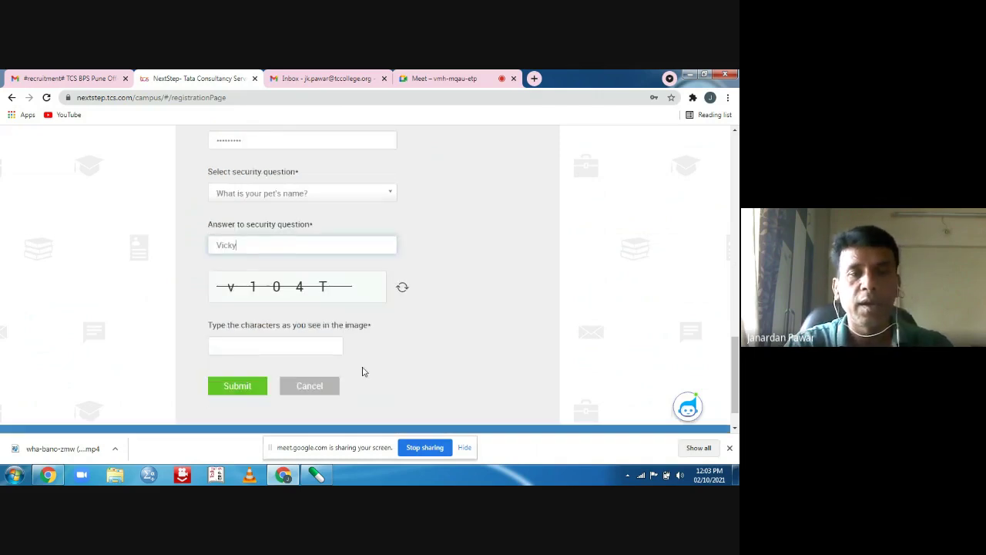
left_click(262, 348)
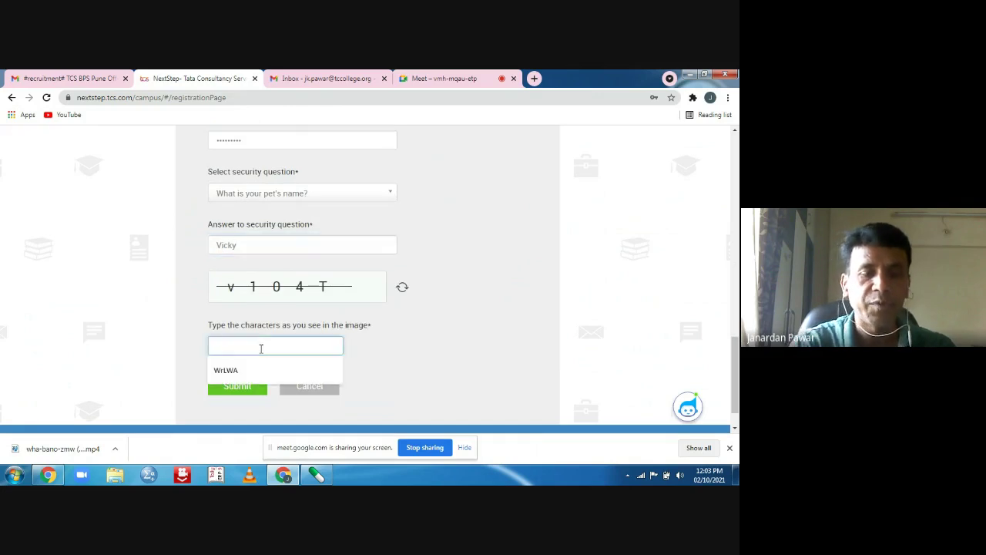
type("v")
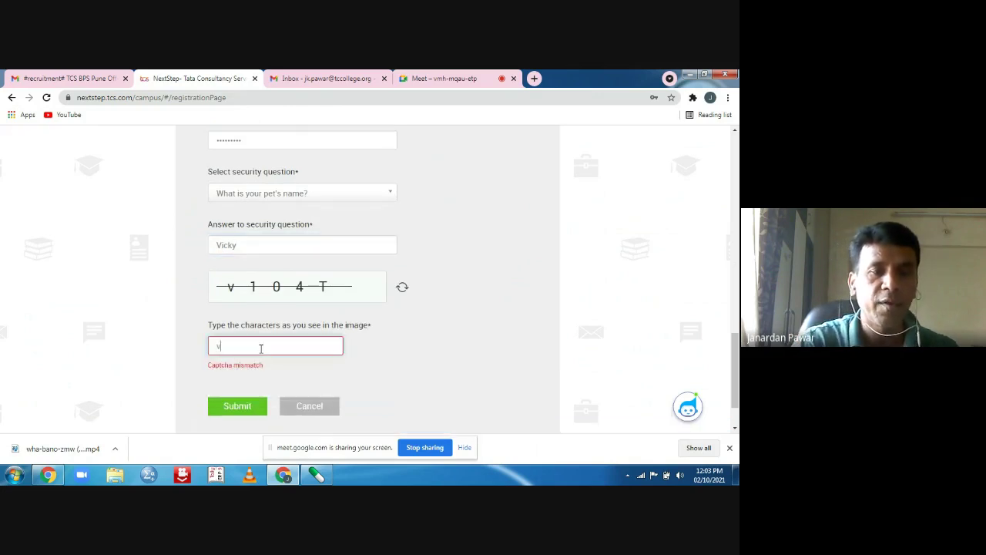
type("1")
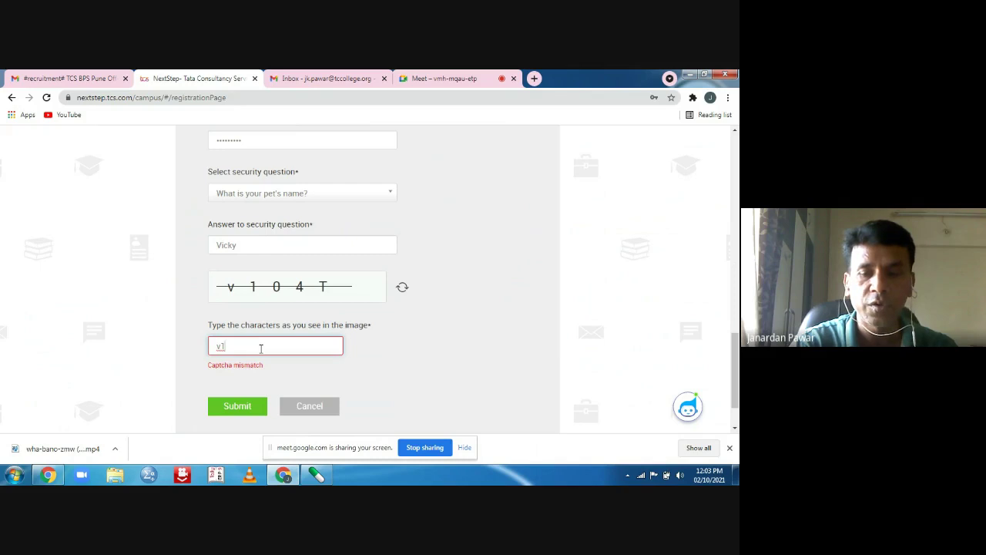
type("0")
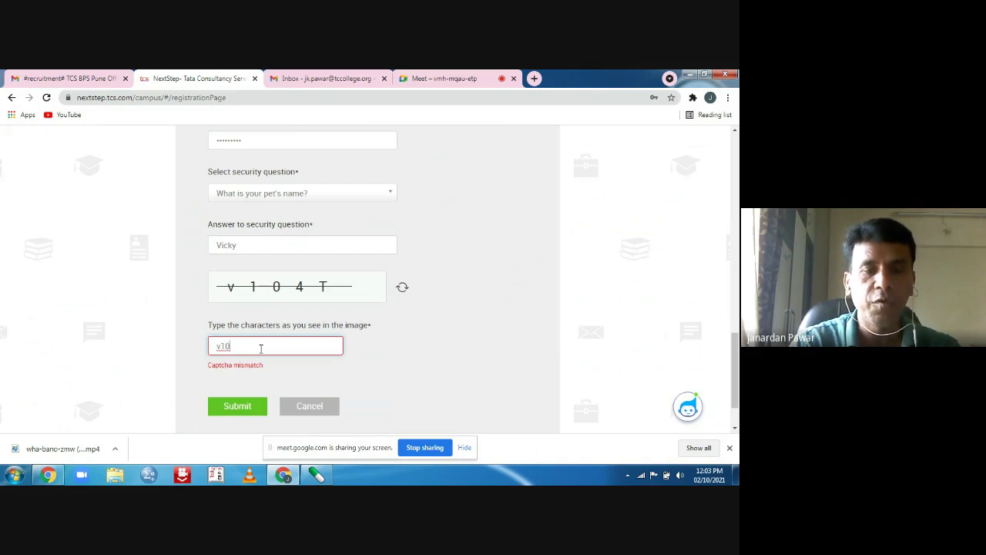
type("4")
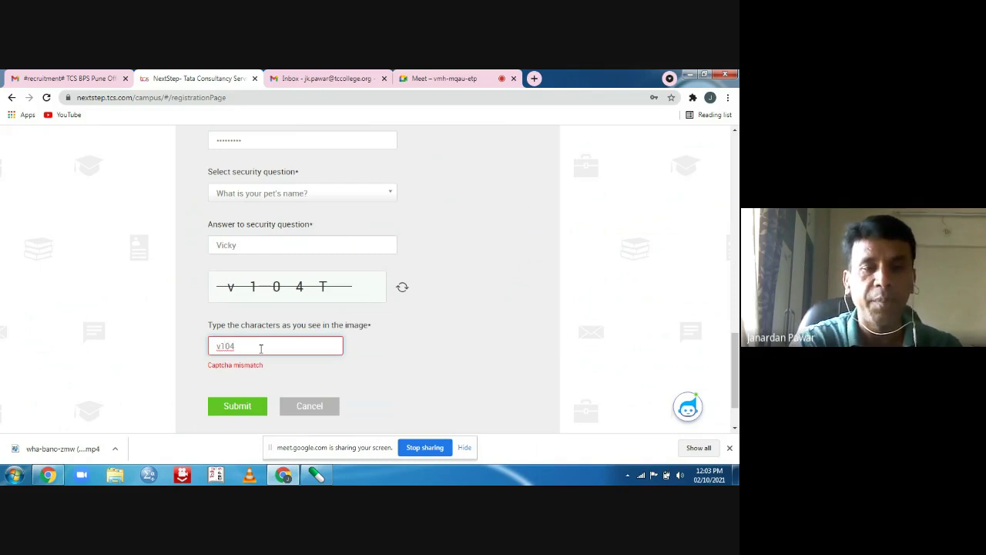
type("T")
- After a rejected submission, set the title to Mr and gender to Male
left_click(245, 391)
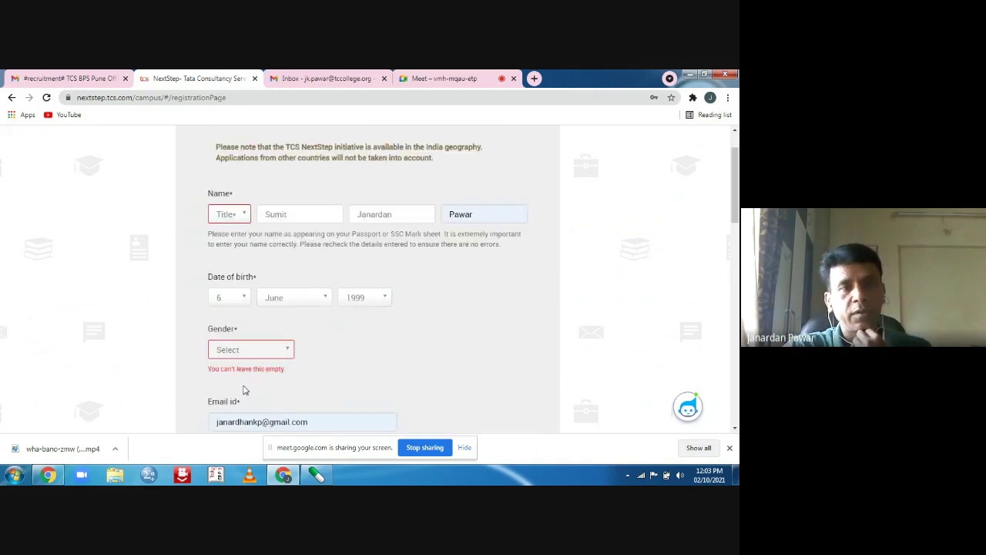
scroll(294, 389, "up", 2)
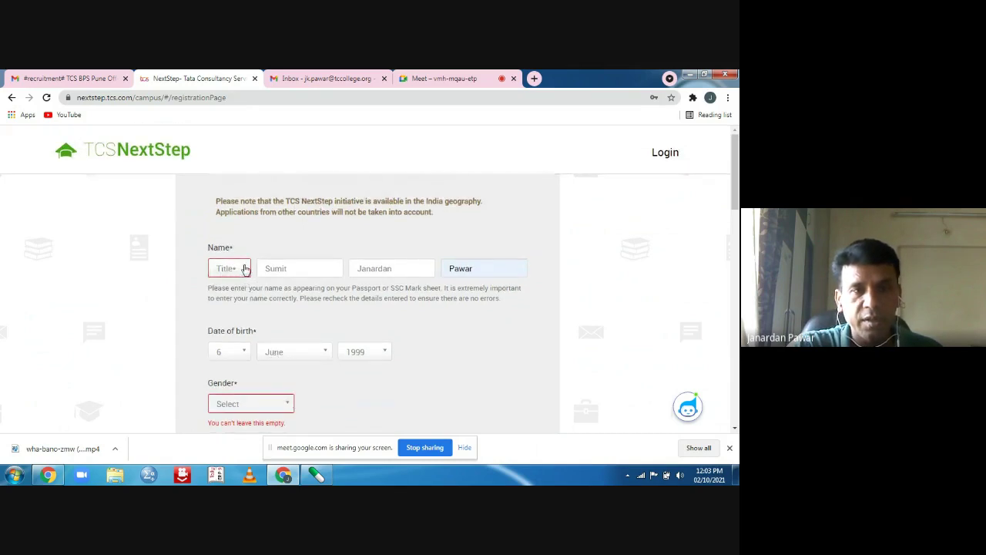
left_click(245, 270)
left_click(224, 285)
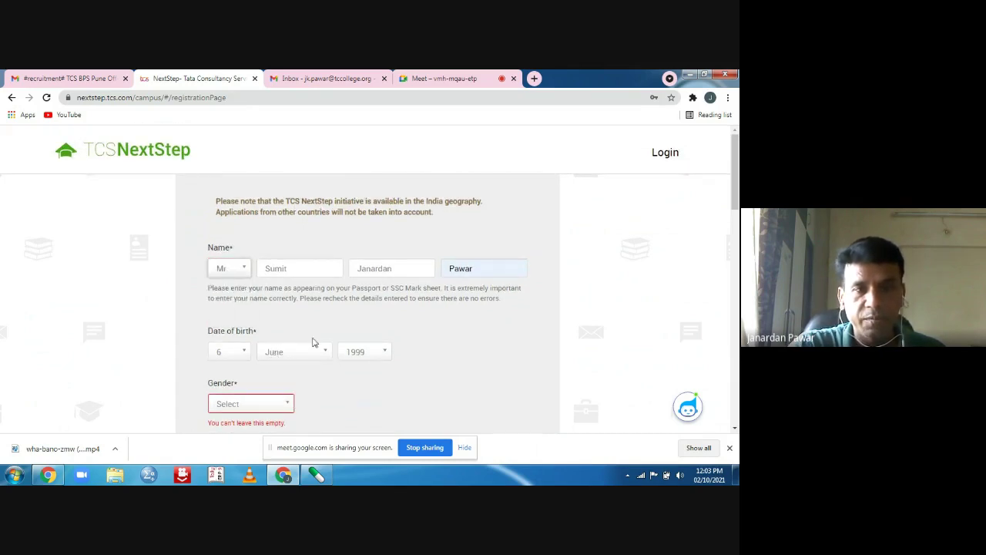
scroll(315, 348, "down", 2)
left_click(289, 351)
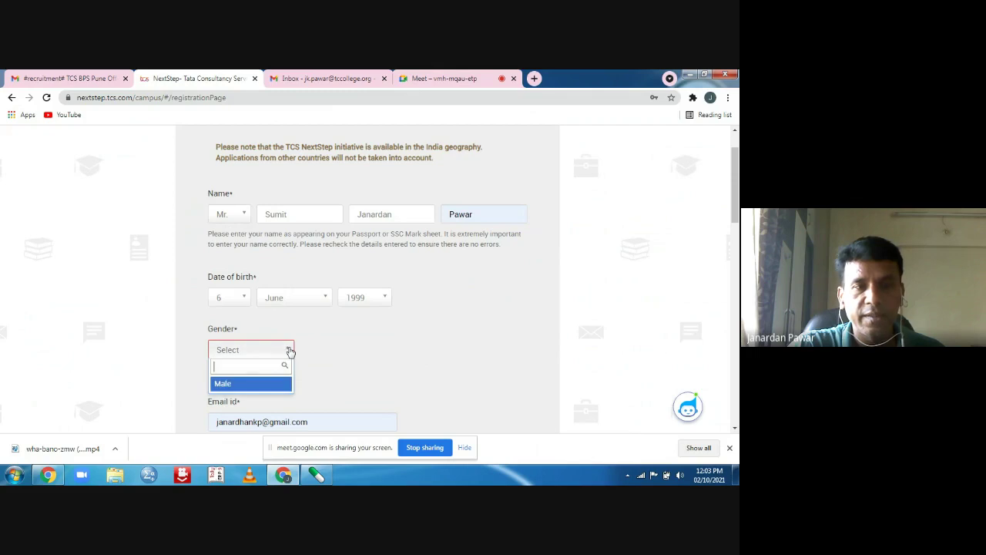
left_click(239, 385)
scroll(385, 366, "down", 2)
scroll(384, 366, "down", 12)
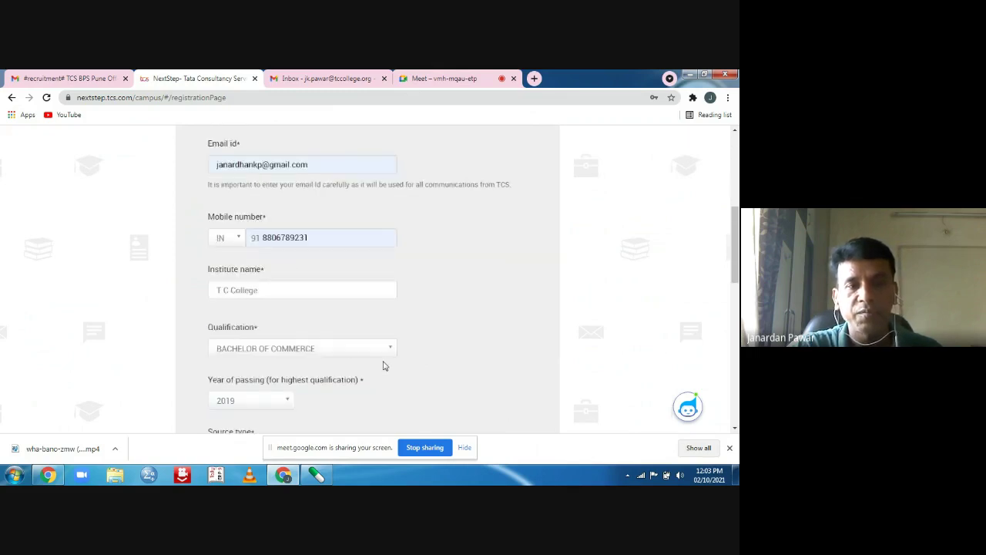
scroll(385, 369, "down", 8)
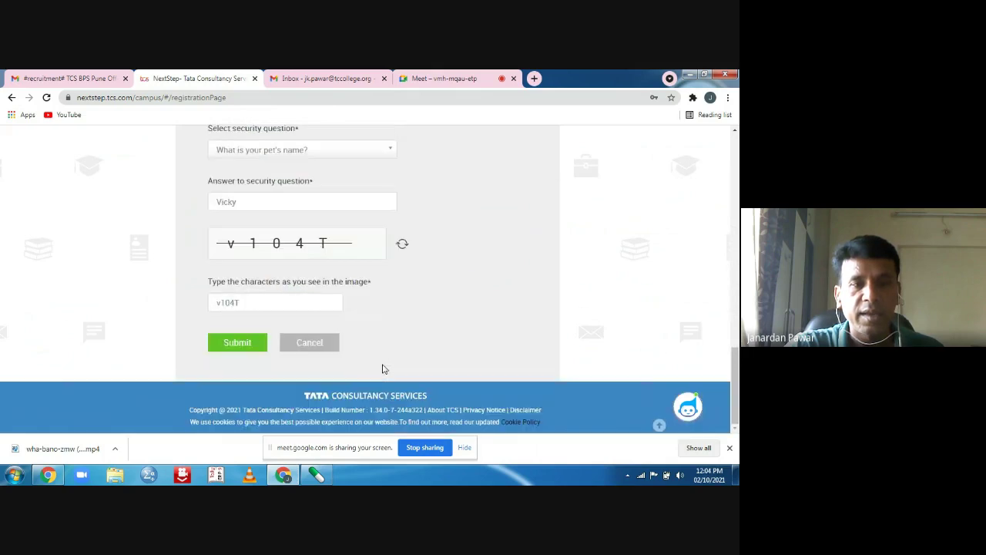
- Submit the registration and confirm the email and mobile, reaching the already-registered notice
left_click(237, 342)
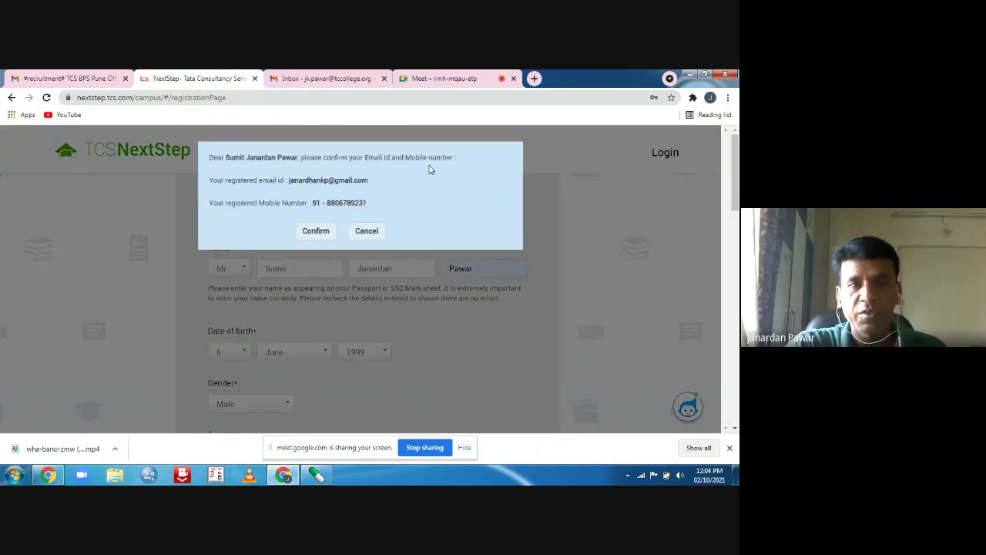
left_click(308, 230)
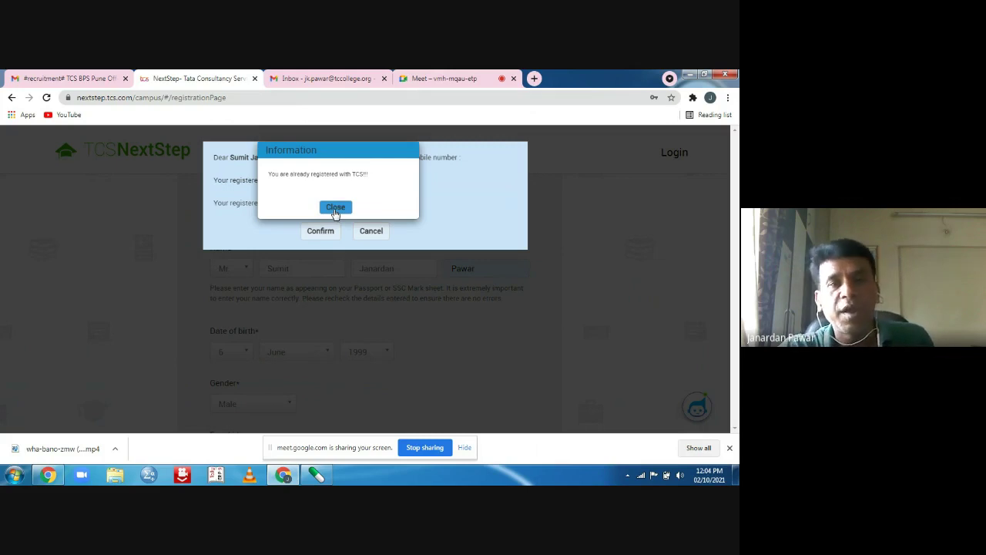
left_click(336, 208)
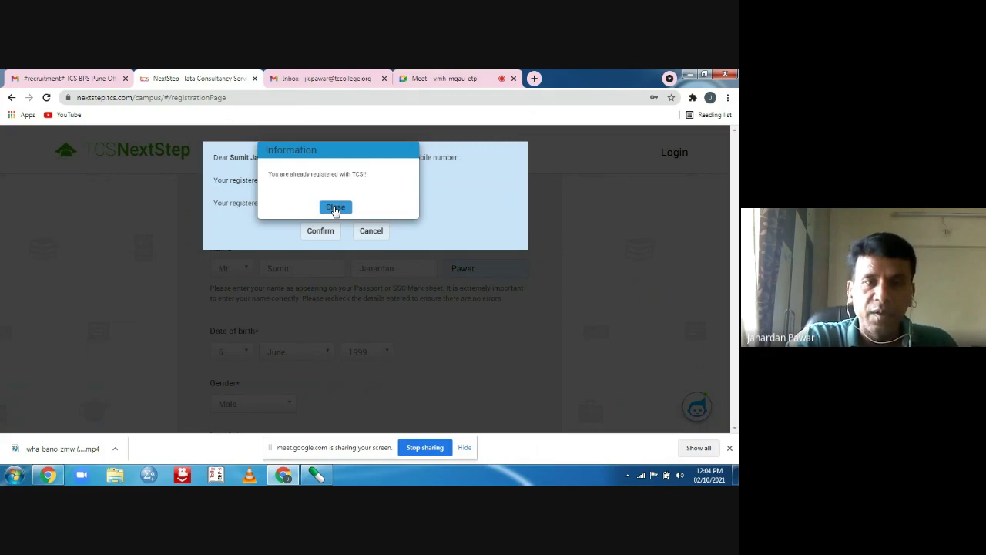
- Close the already-registered notice, cancel the details confirmation, and stop screen sharing
left_click(335, 208)
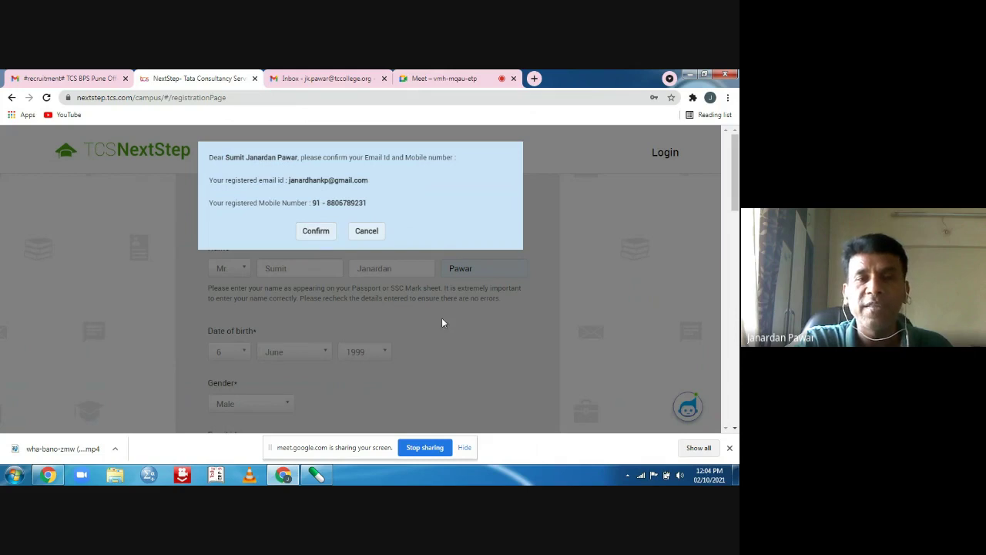
left_click(367, 233)
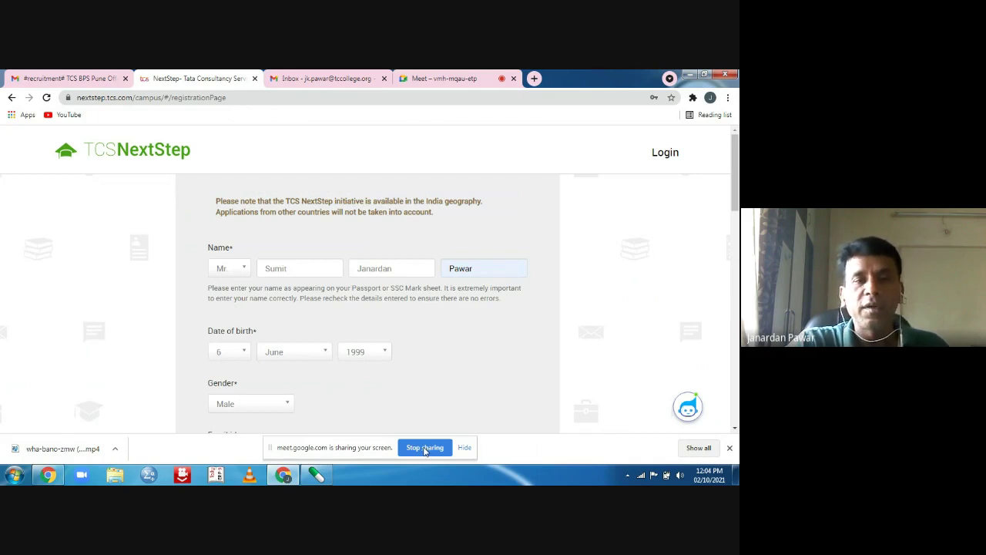
left_click(425, 448)
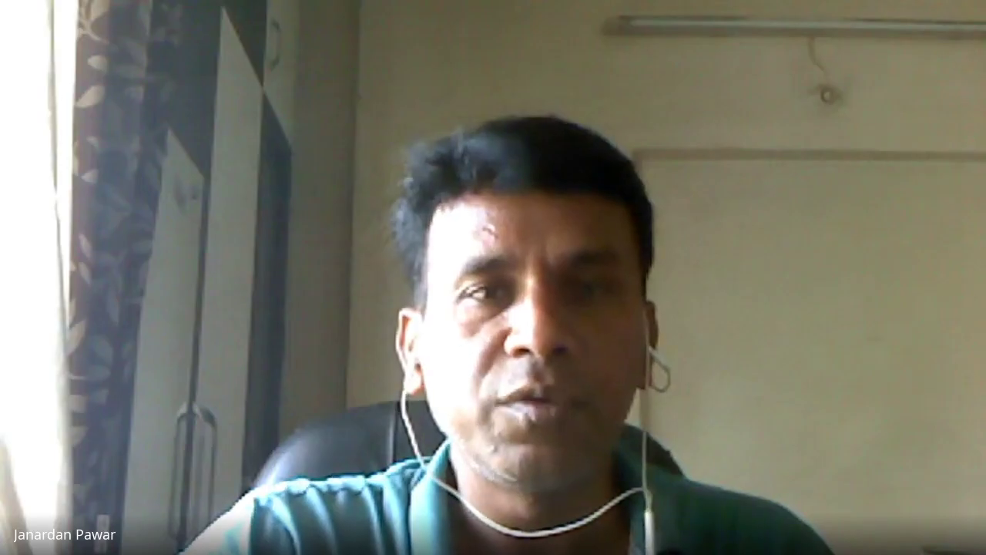